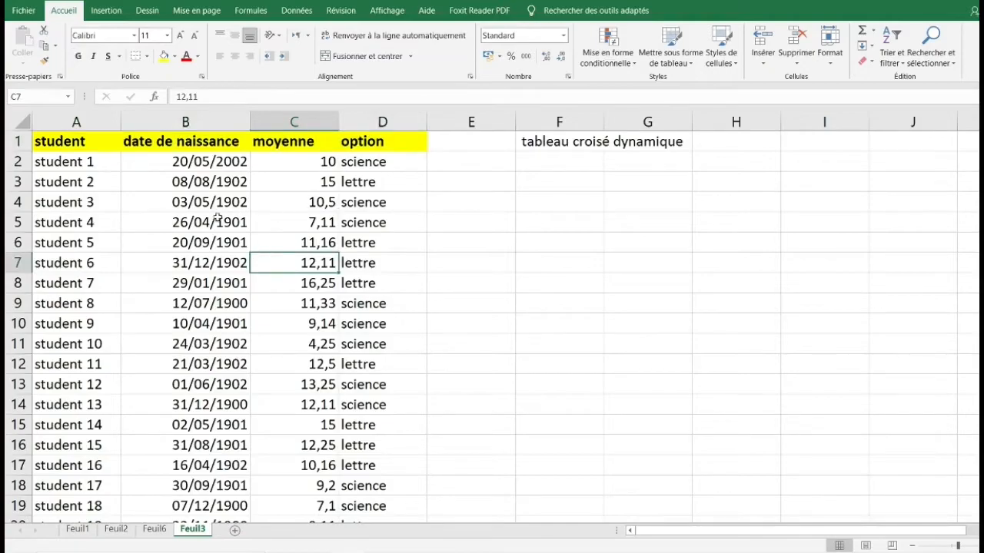
- Apply all borders to the entire student data table on Feuil3
click(209, 220)
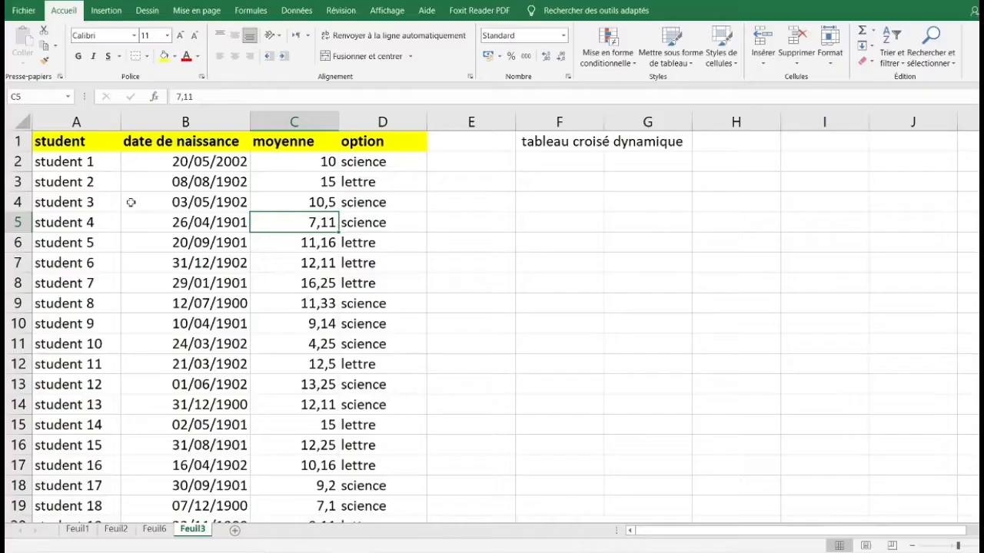
click(143, 222)
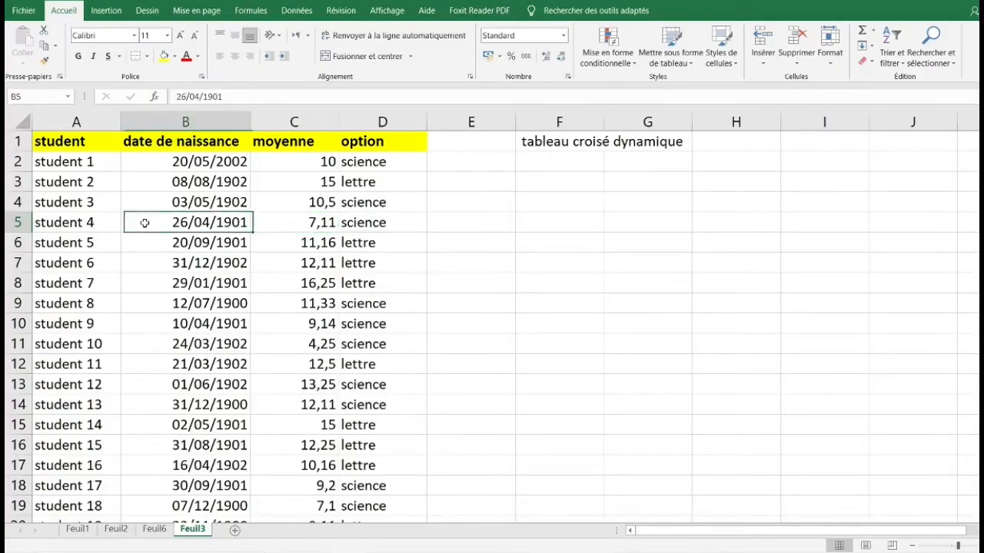
key(ctrl+a)
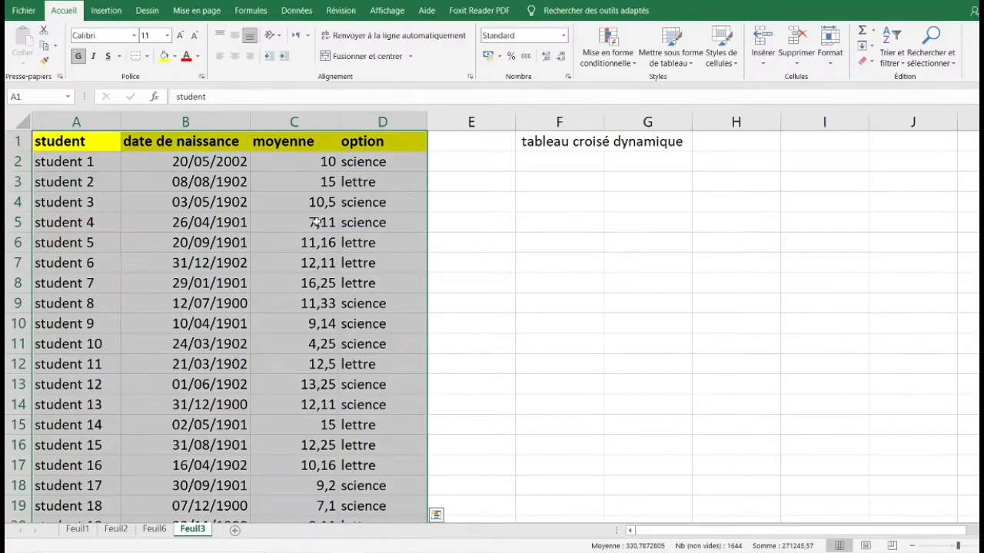
click(148, 57)
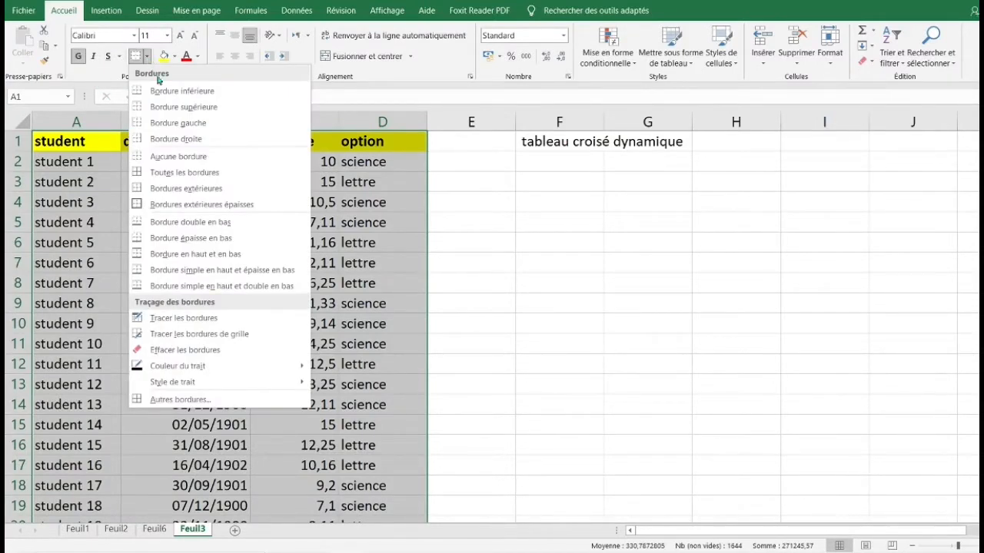
click(230, 172)
click(241, 208)
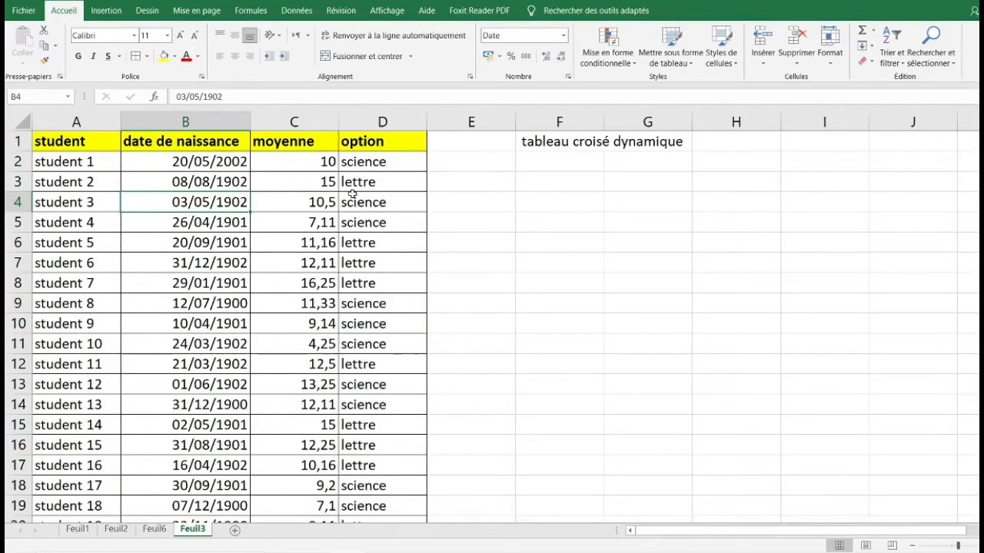
click(376, 181)
drag(376, 161, 378, 404)
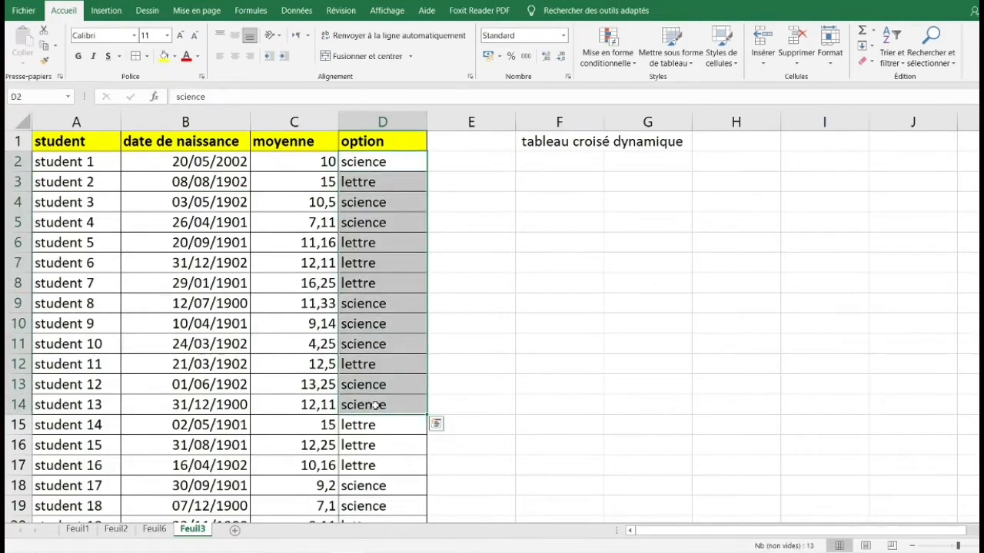
click(382, 284)
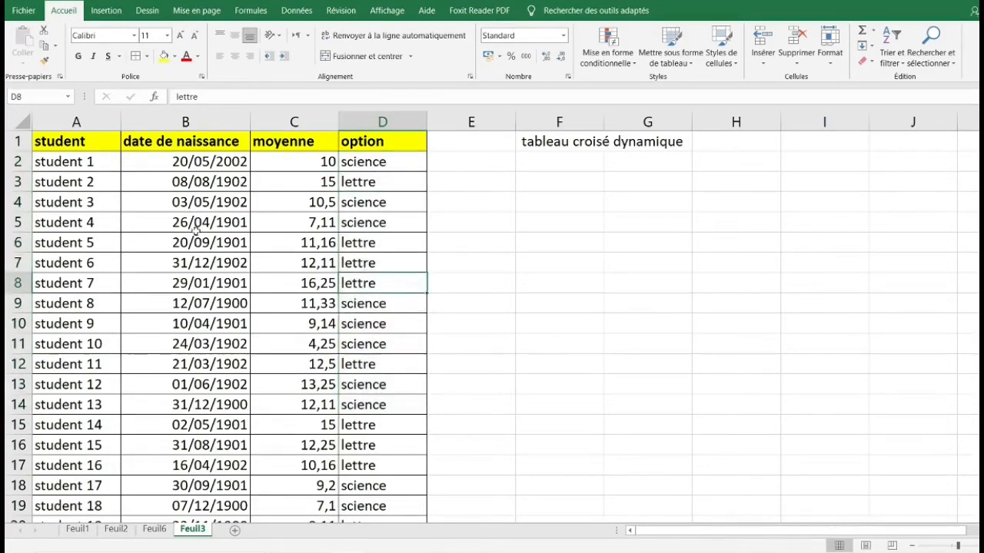
- Create a pivot table on a new worksheet from the student data range Feuil3!$A$1:$D$411
click(203, 243)
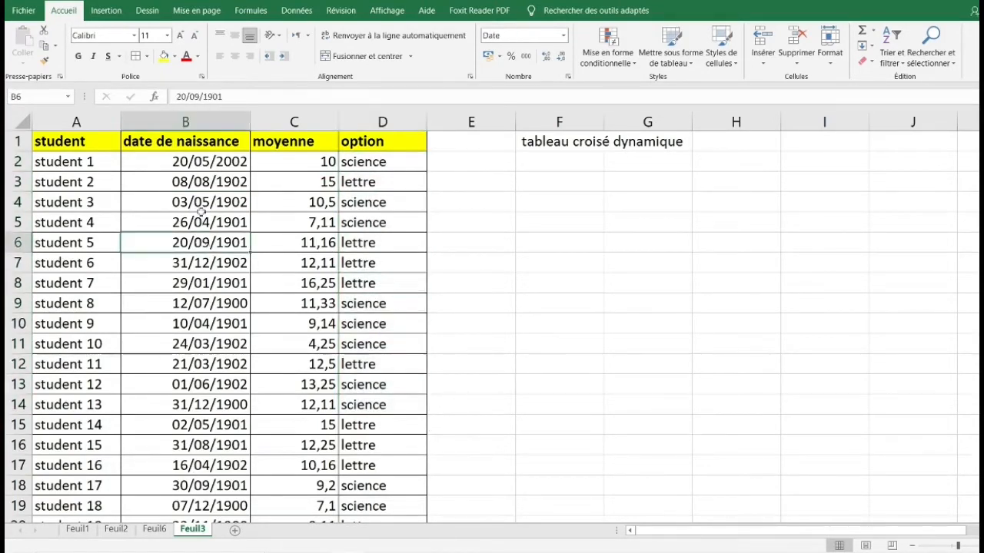
click(106, 10)
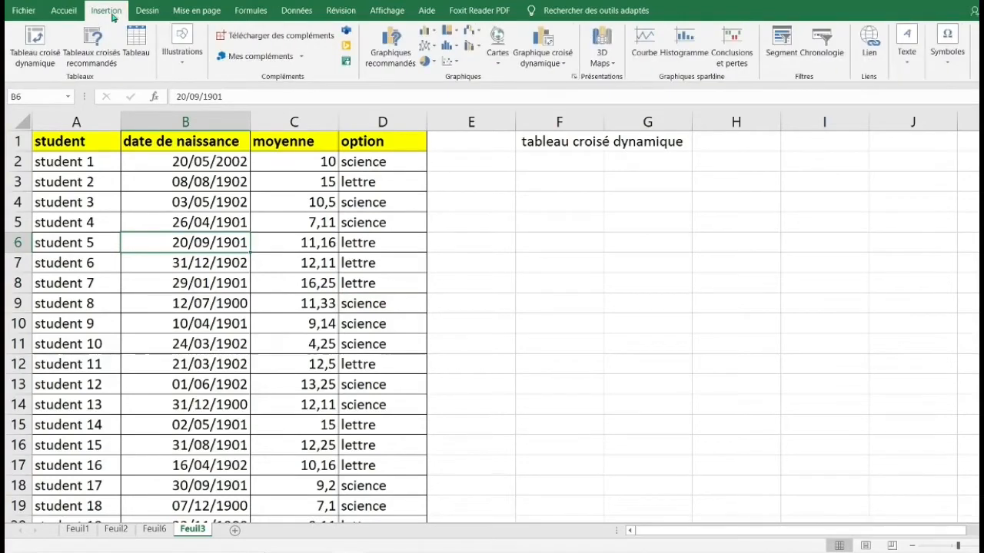
click(35, 46)
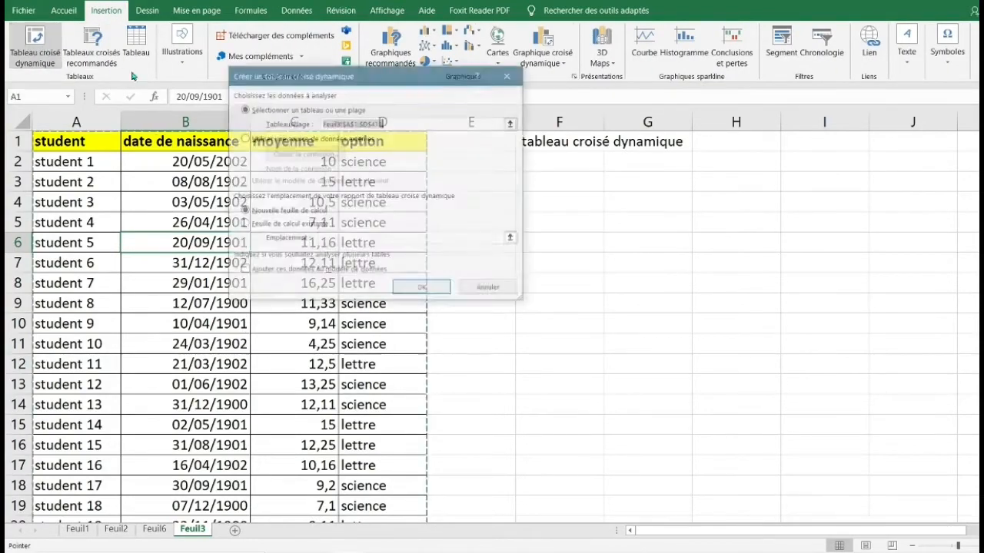
drag(396, 78, 690, 79)
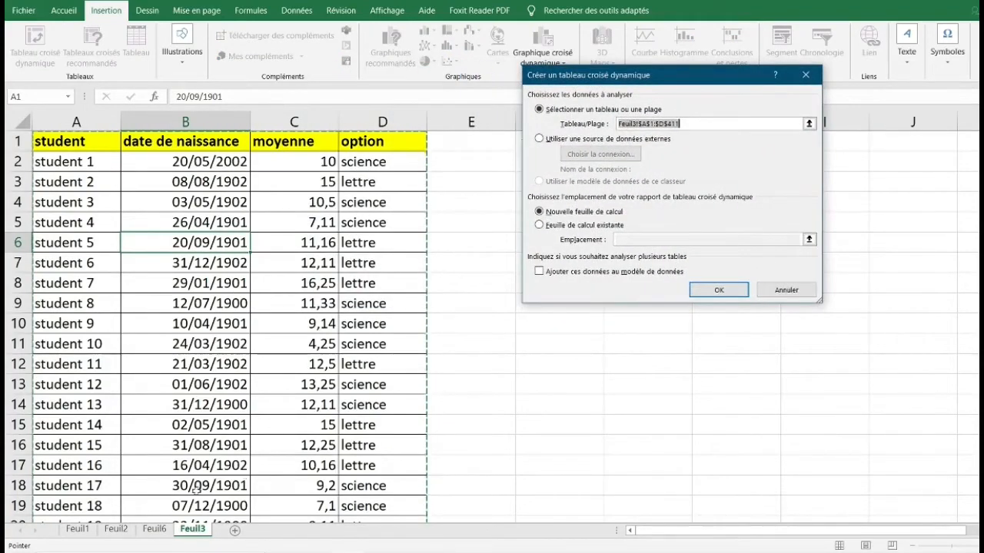
scroll(398, 348, down, 4)
scroll(399, 348, down, 20)
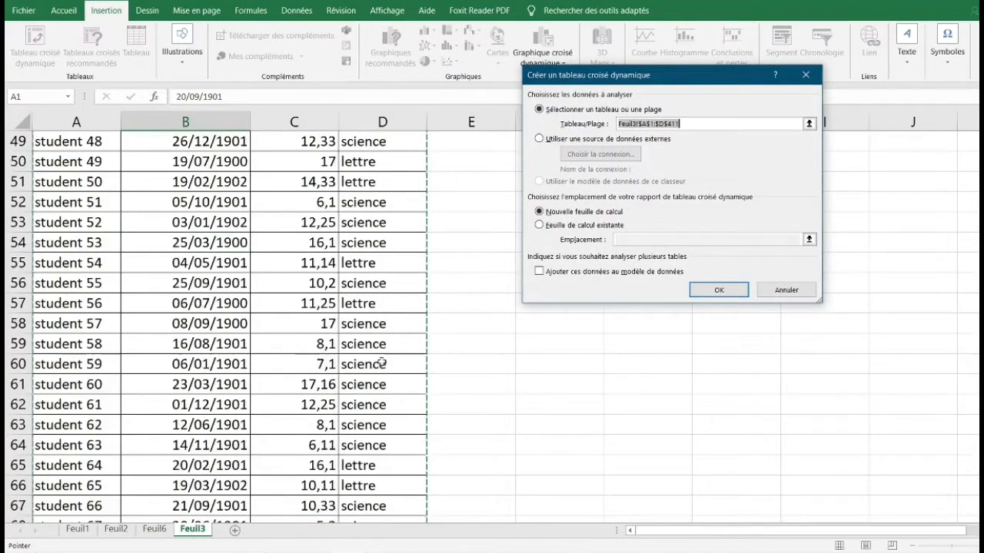
scroll(382, 356, down, 20)
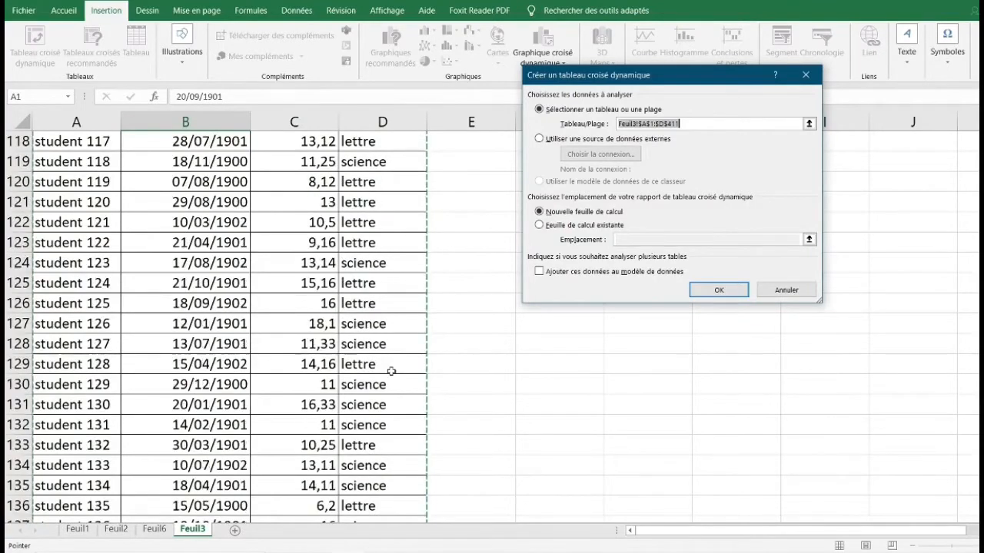
scroll(400, 367, down, 6)
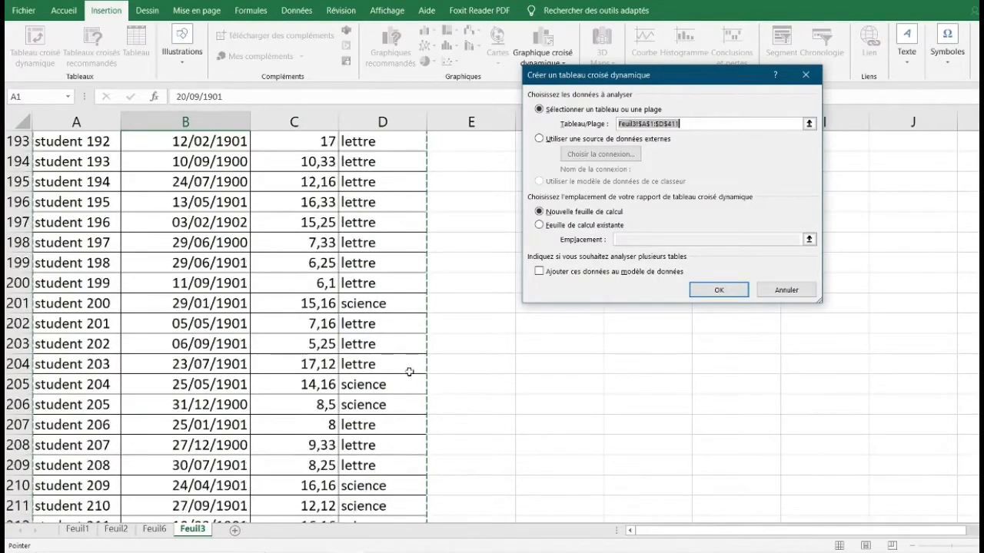
click(710, 292)
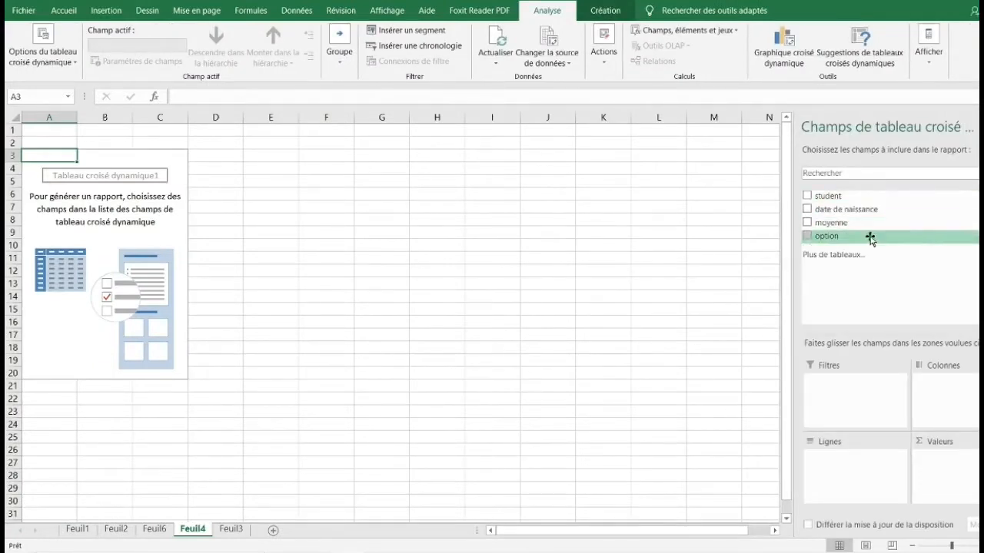
- Try placing the option field in the pivot table's rows and values areas
drag(869, 238, 848, 461)
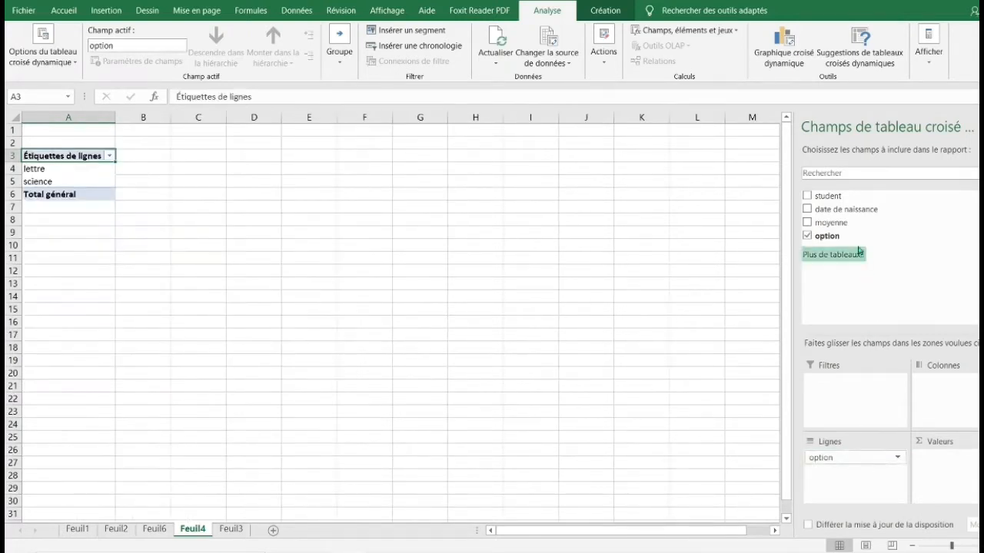
drag(828, 237, 959, 474)
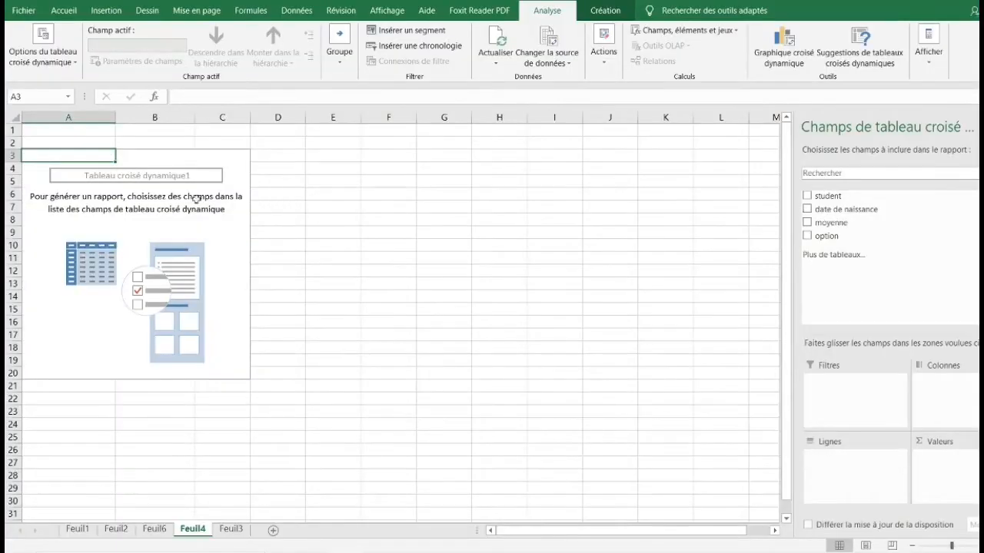
- Enable the classic pivot table layout, which allows placing fields directly in the grid, in the pivot table options
click(93, 211)
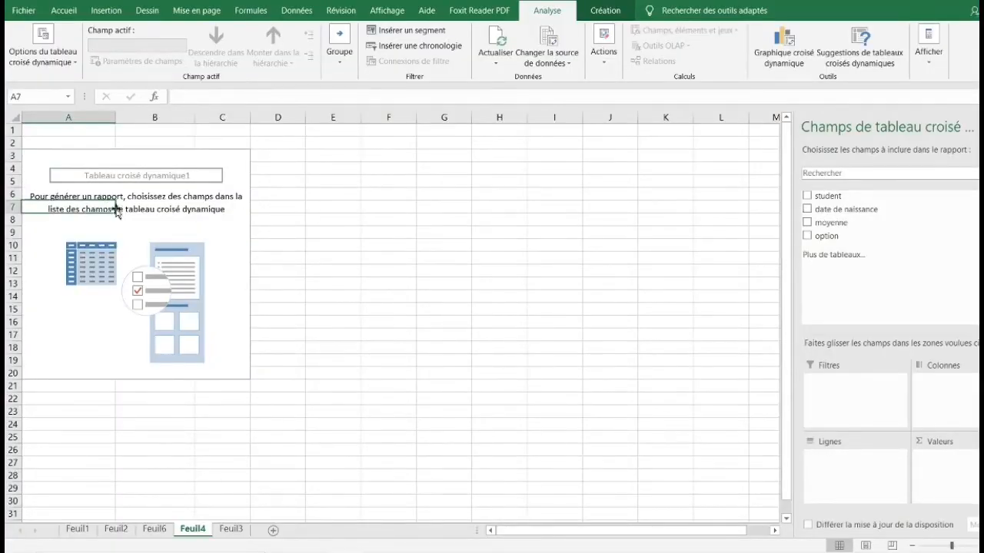
right_click(80, 208)
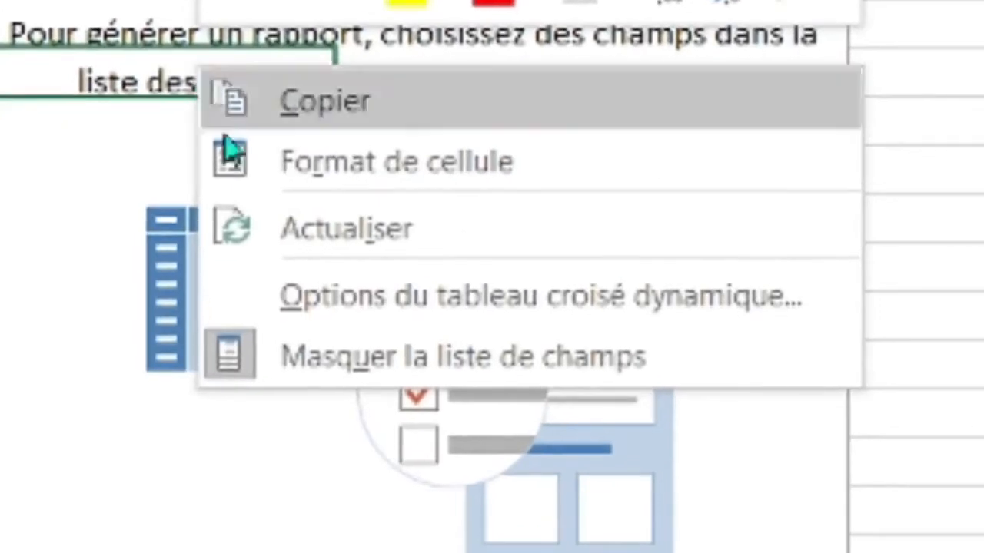
click(592, 312)
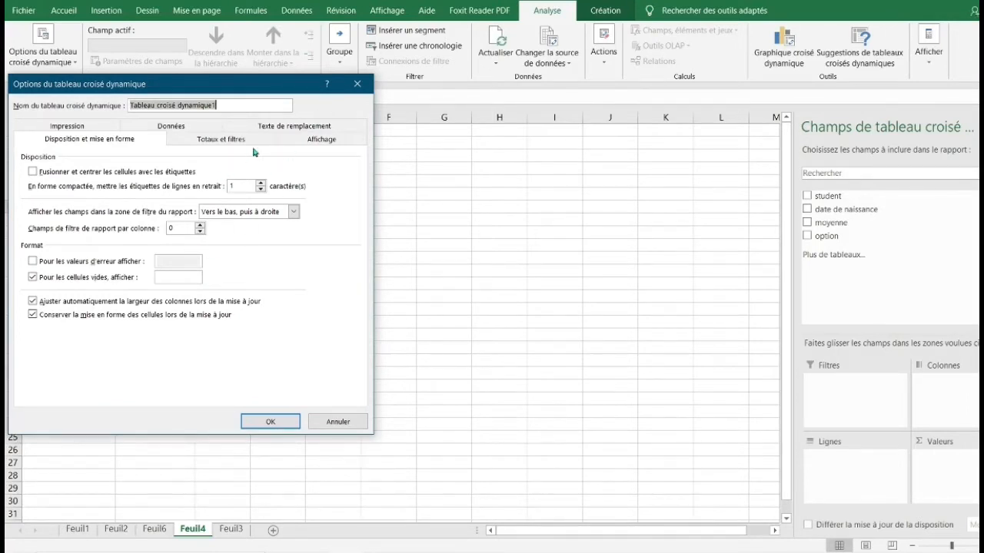
click(312, 144)
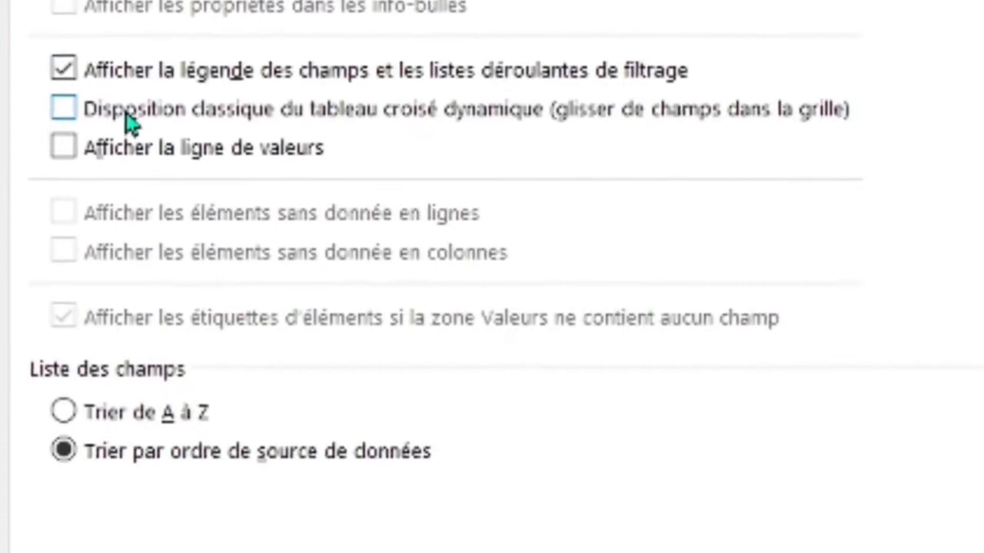
click(129, 121)
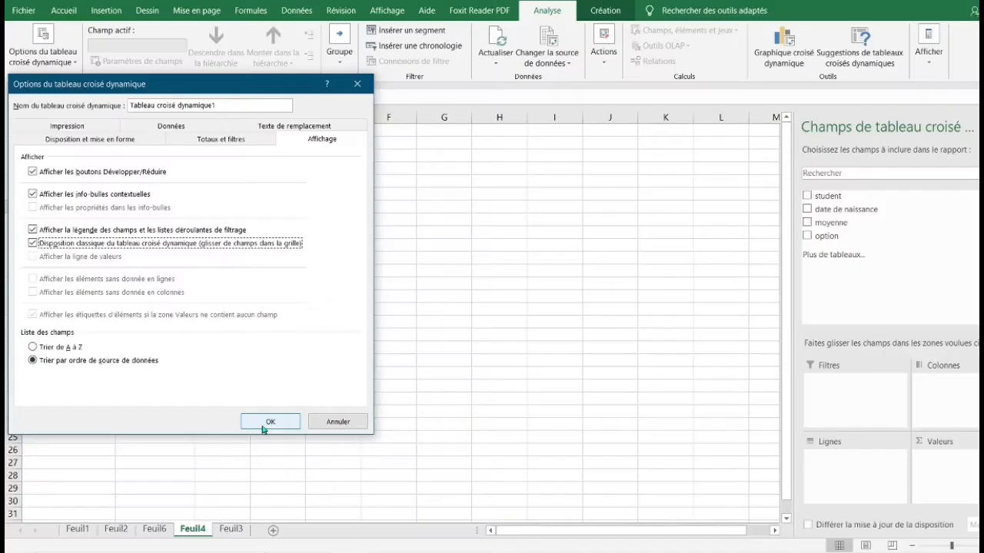
click(264, 421)
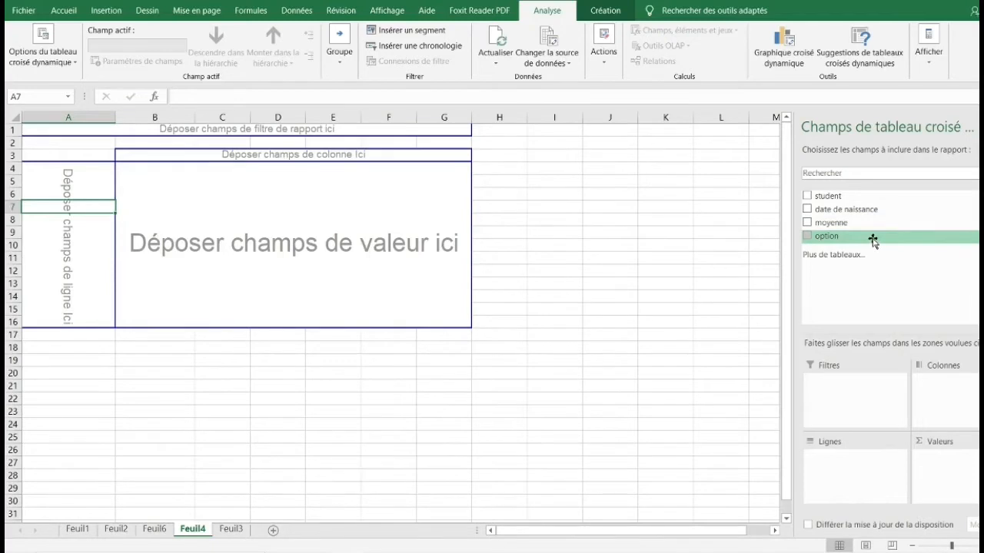
- Add the option field as the pivot table's report filter and check its filter choices
drag(873, 240, 262, 136)
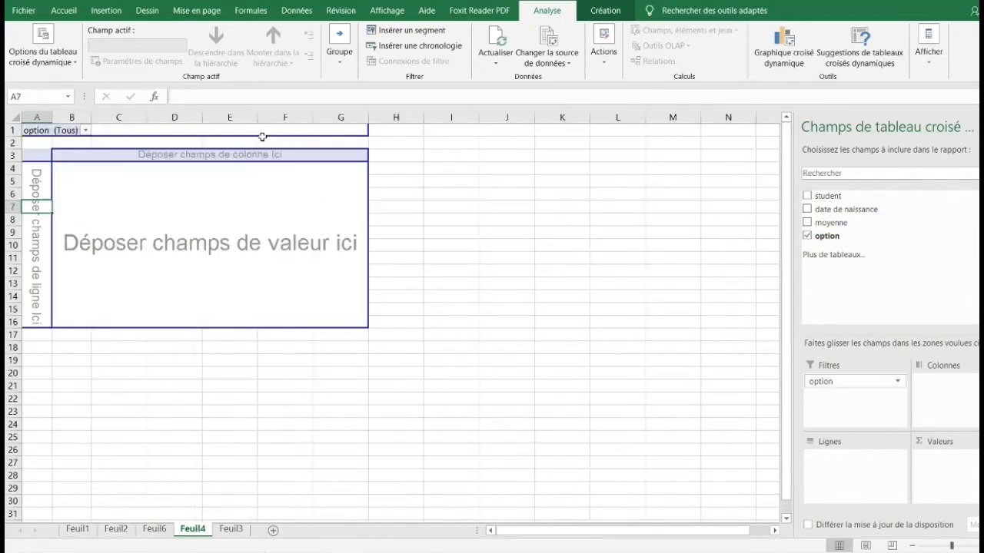
click(86, 130)
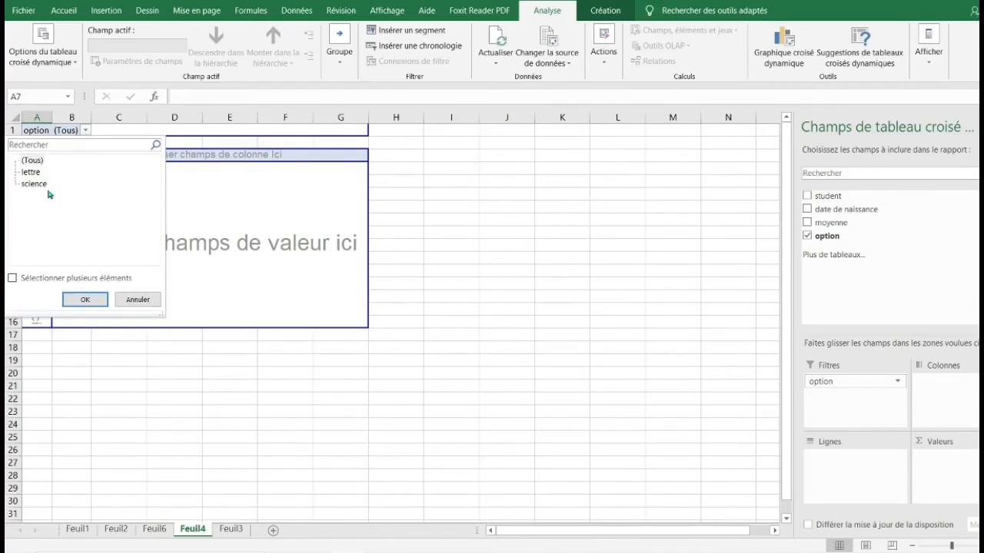
click(145, 302)
click(235, 231)
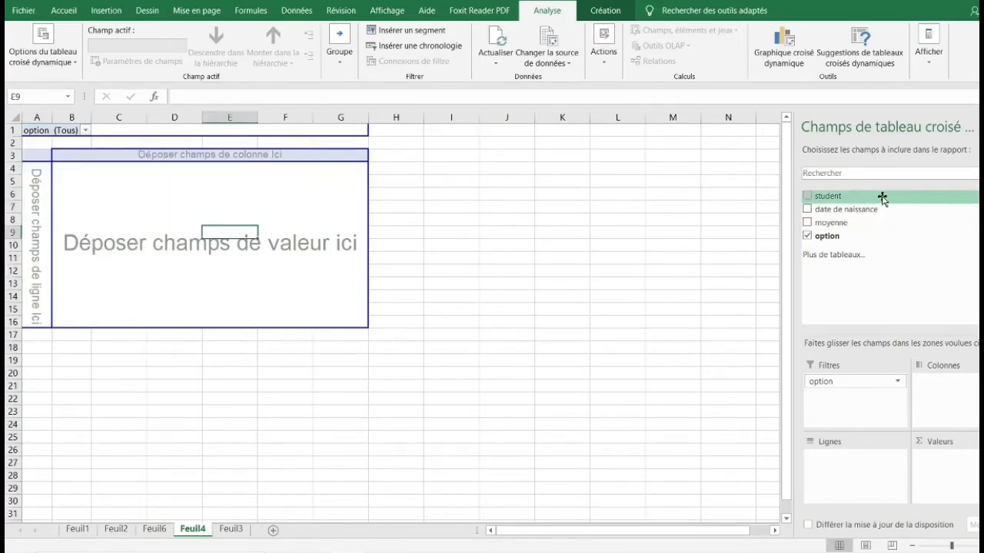
- Add the student field as the pivot table's values and filter the report to the lettre option
drag(883, 198, 133, 223)
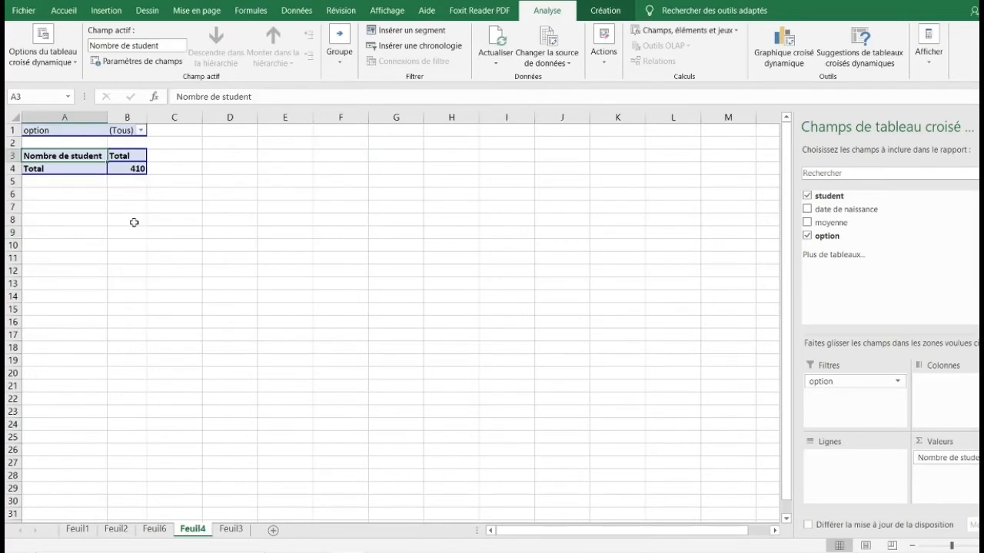
click(141, 131)
click(31, 173)
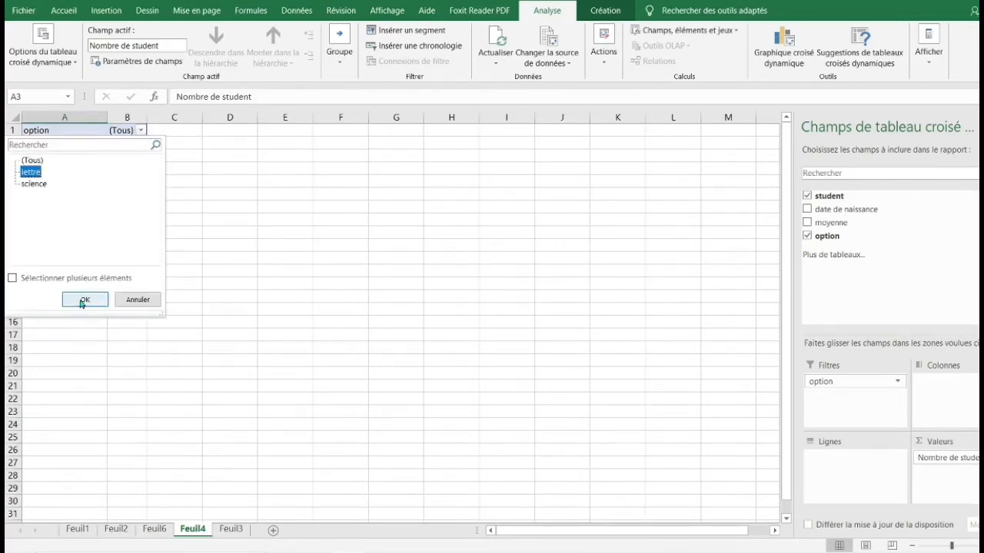
click(83, 301)
- Change the option report filter to science
click(142, 132)
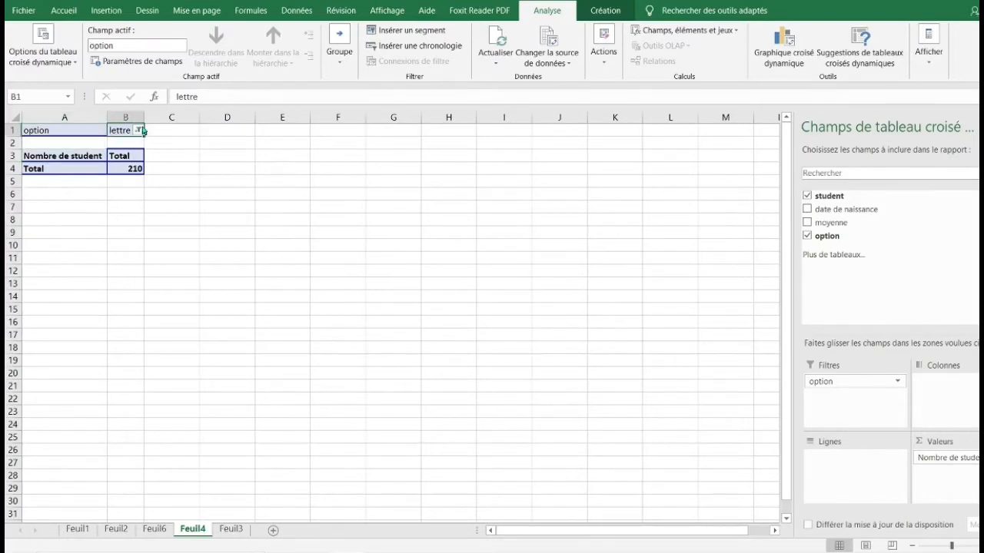
click(138, 131)
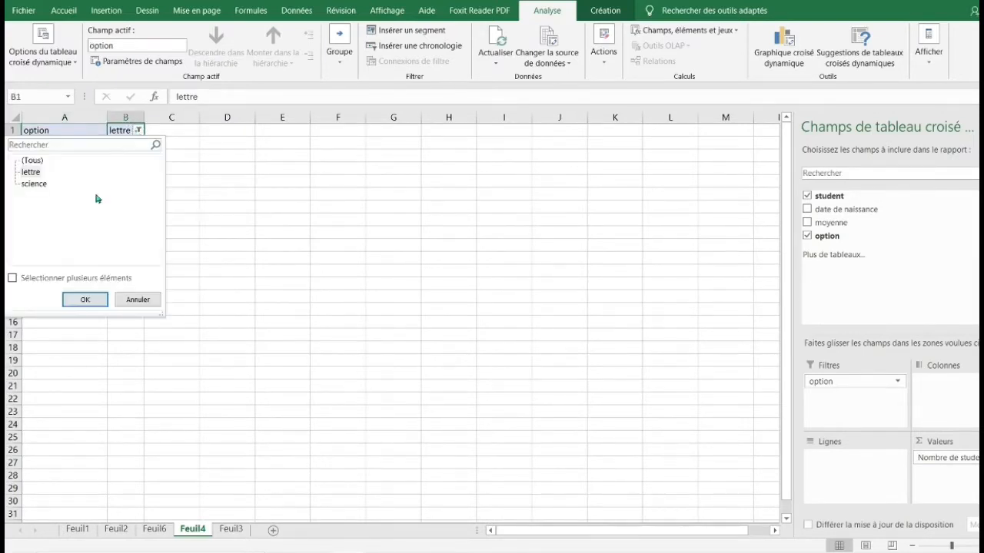
click(34, 184)
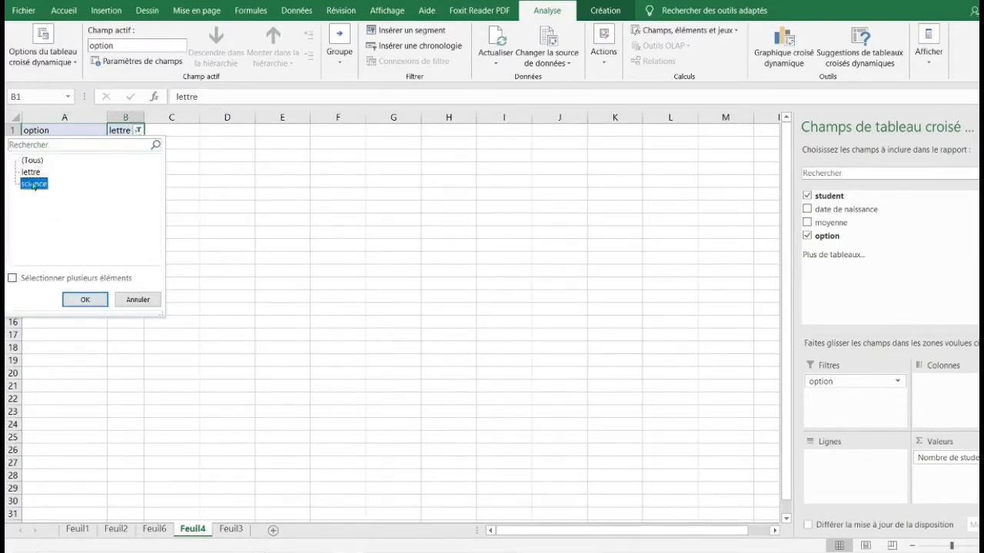
click(86, 299)
click(113, 174)
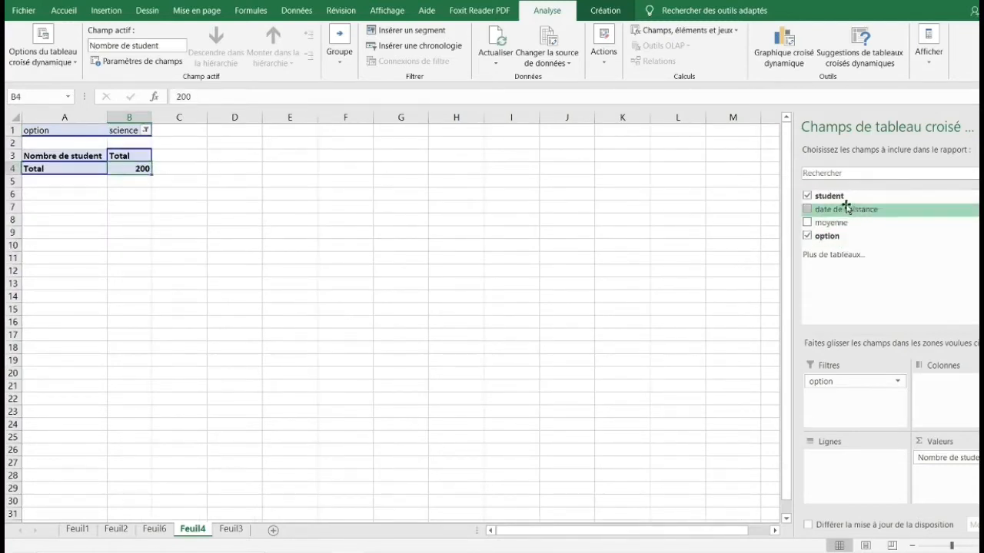
- Rearrange the pivot table with date de naissance as its rows and the student field as its values
click(808, 197)
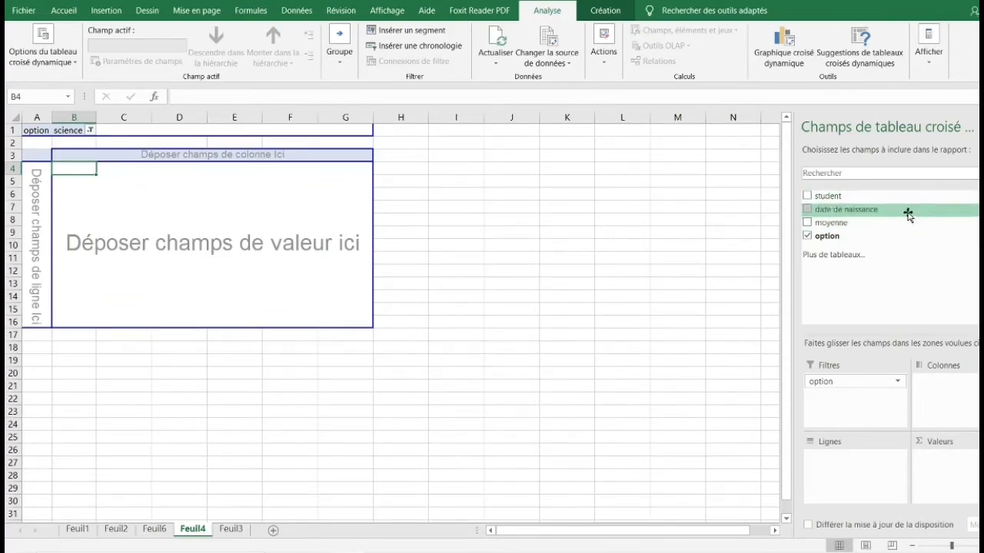
drag(898, 216, 37, 229)
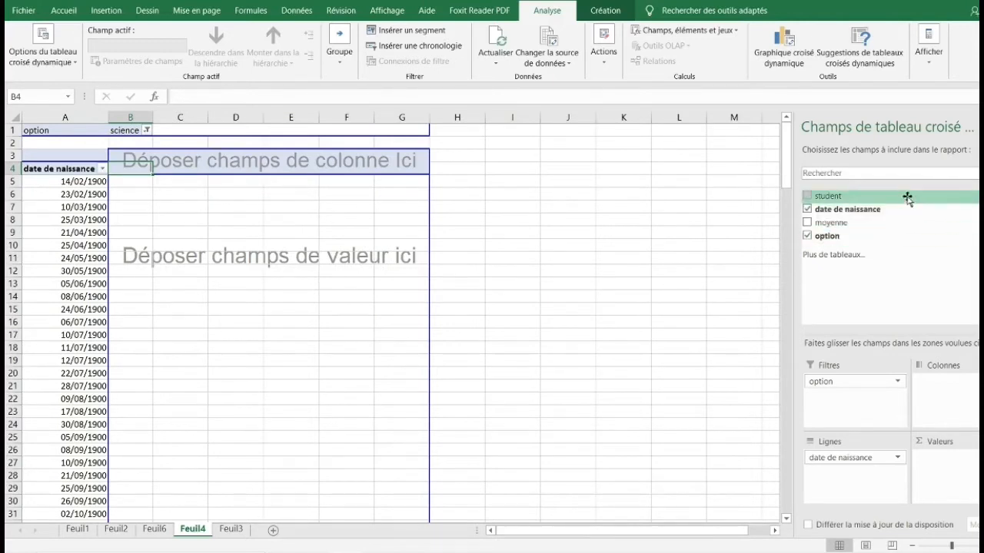
drag(907, 199, 289, 280)
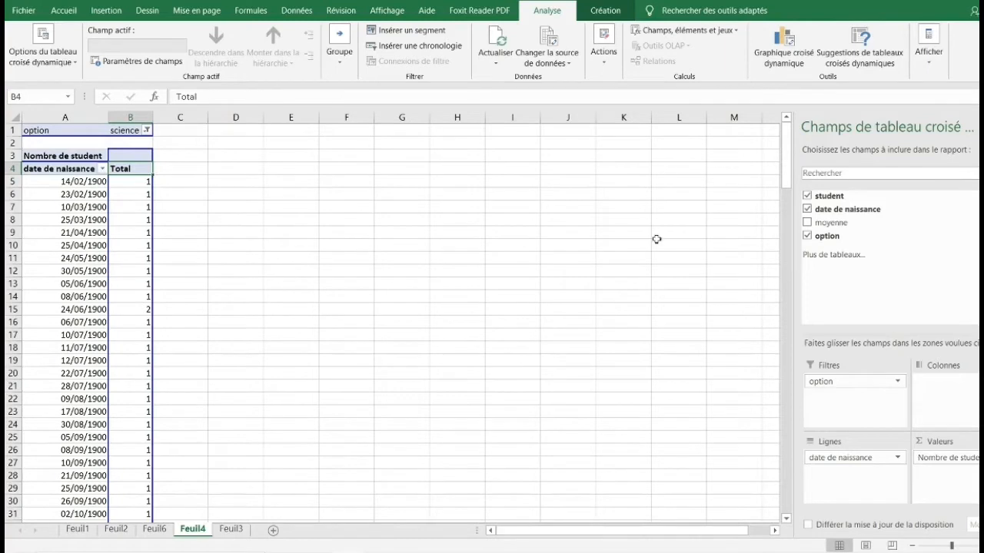
- Group the date de naissance rows of the pivot table by Trimestres and Années, leaving Mois out
click(80, 221)
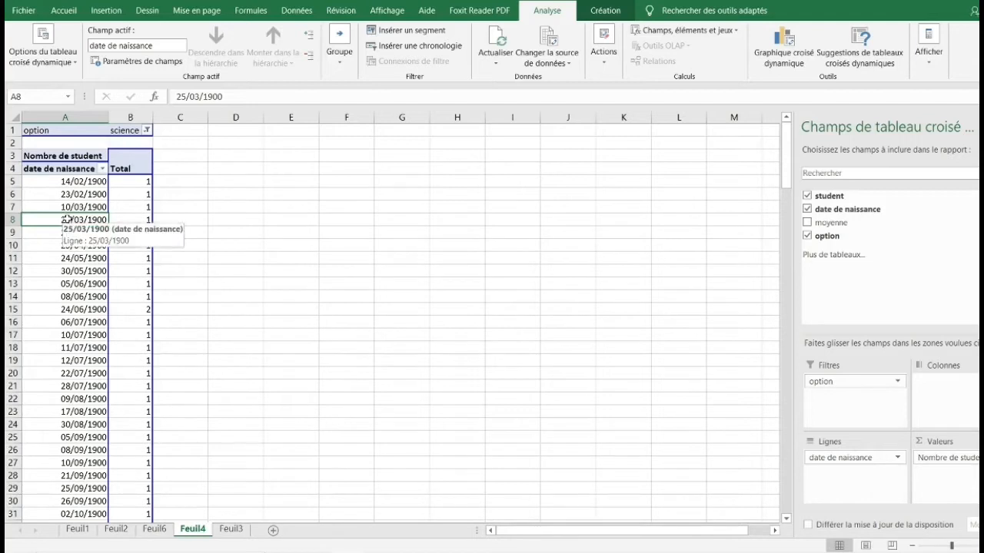
right_click(68, 222)
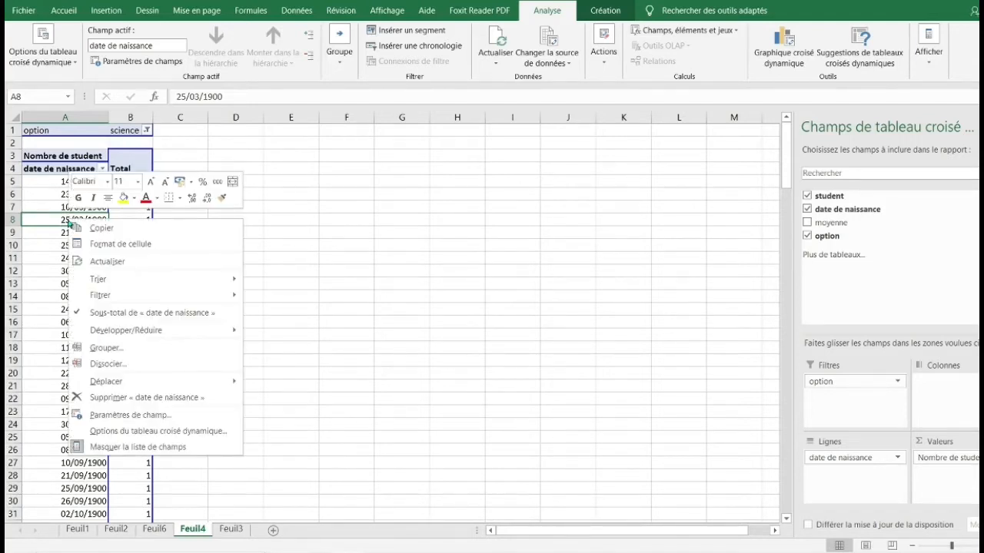
click(108, 348)
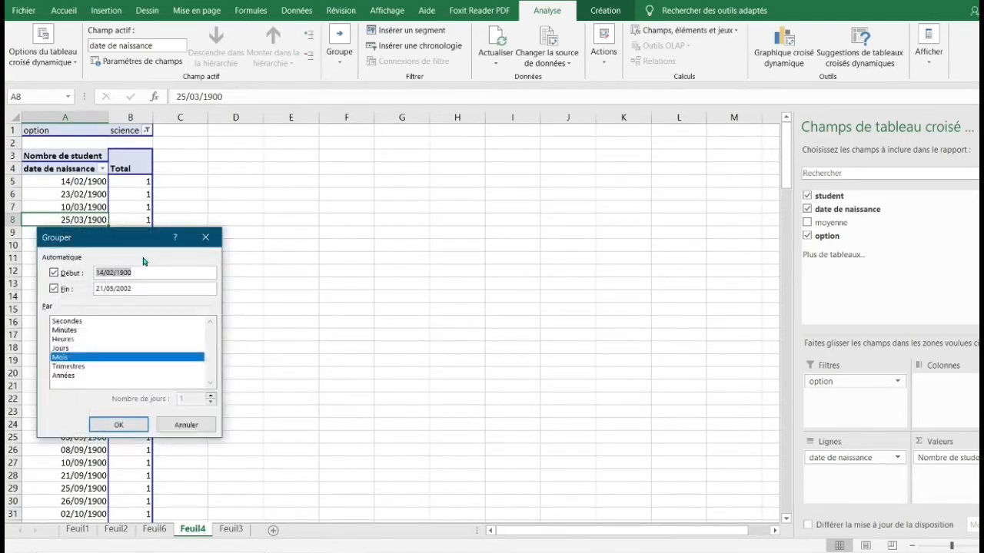
drag(126, 245, 477, 145)
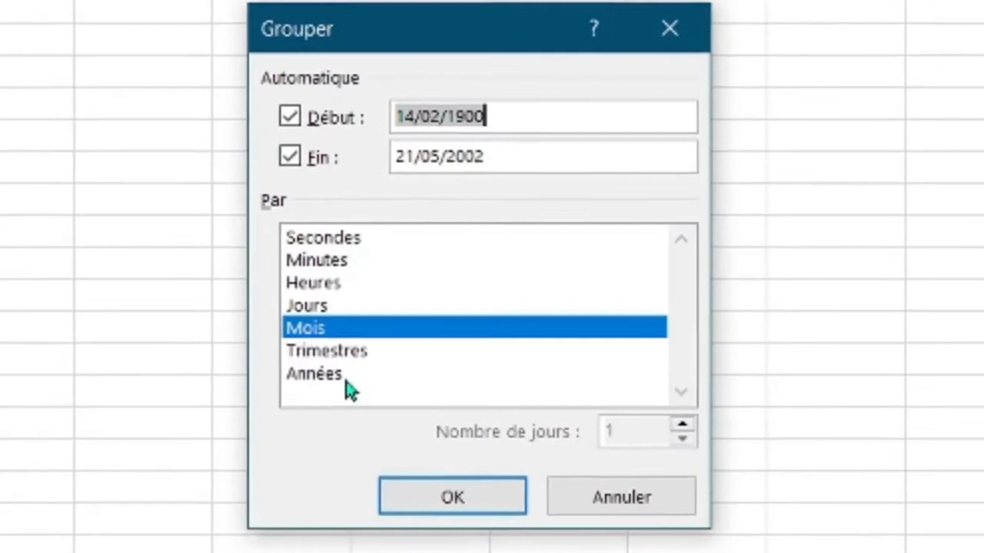
click(367, 352)
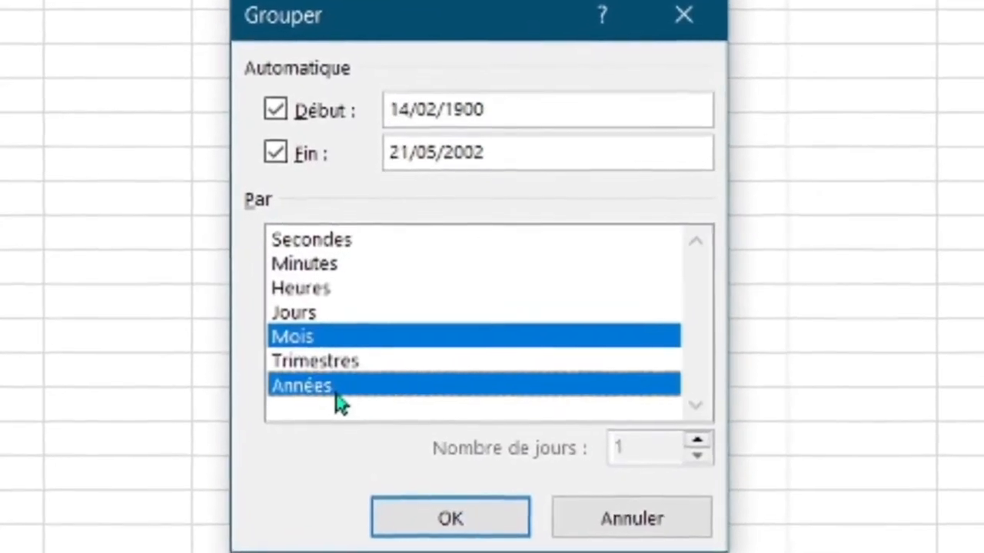
click(354, 369)
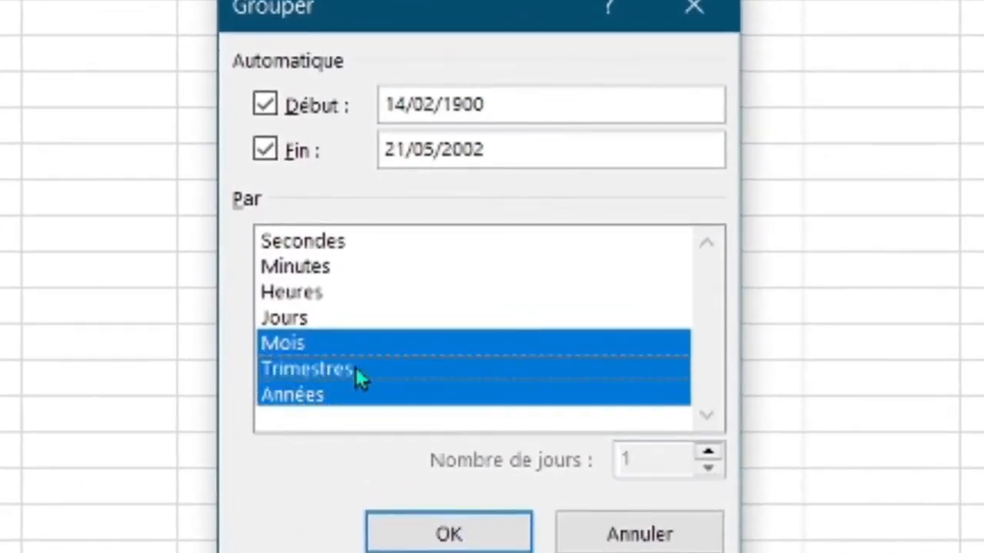
click(311, 342)
click(466, 535)
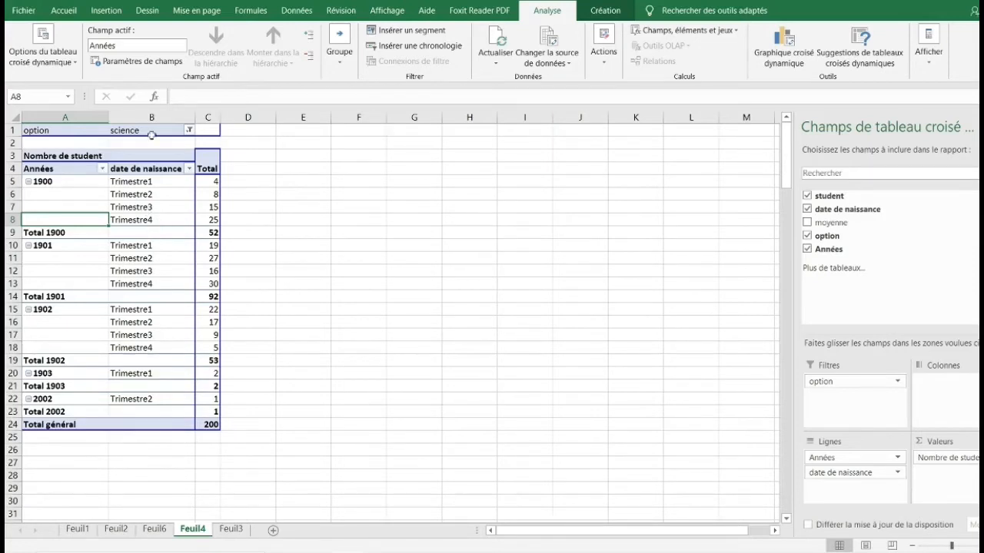
- Change the option report filter to lettre
click(189, 131)
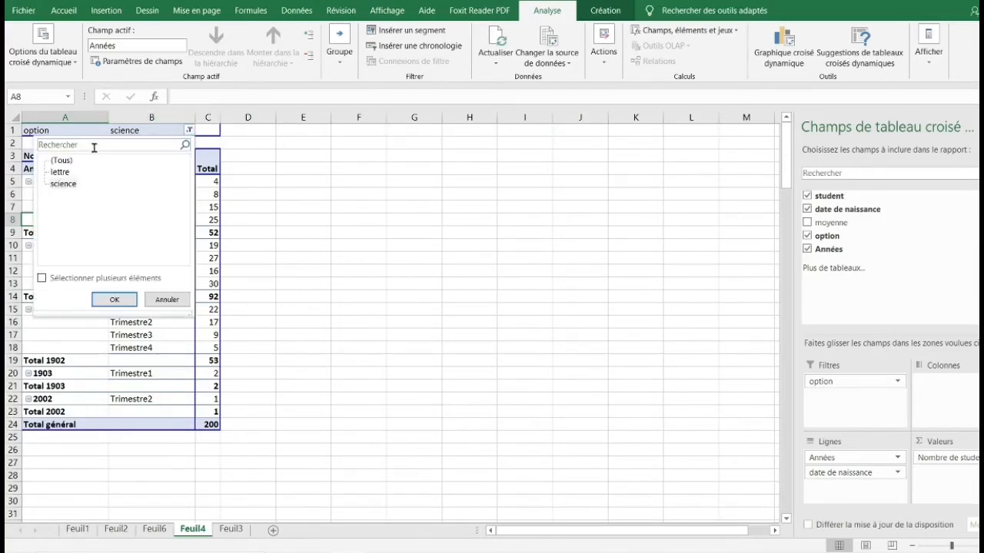
click(60, 172)
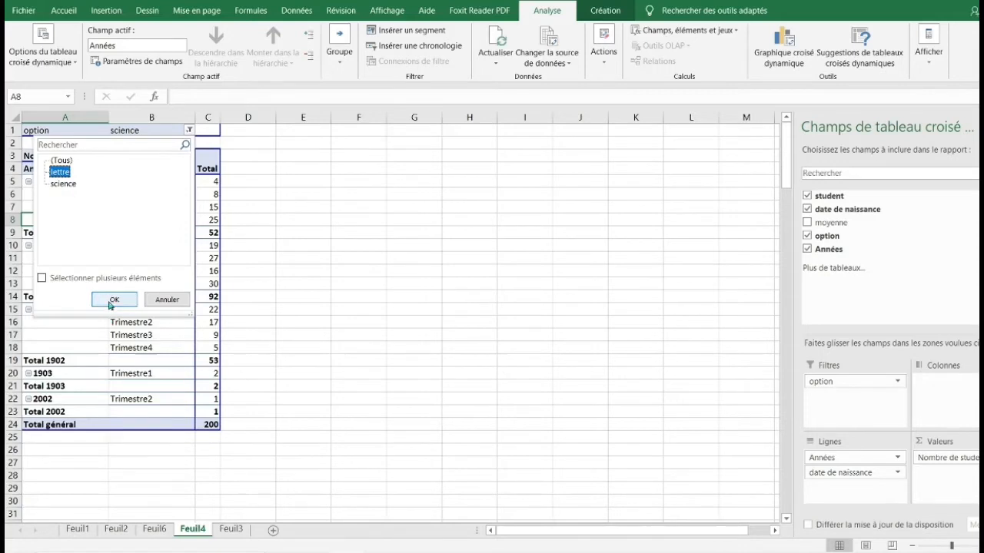
click(112, 300)
click(357, 244)
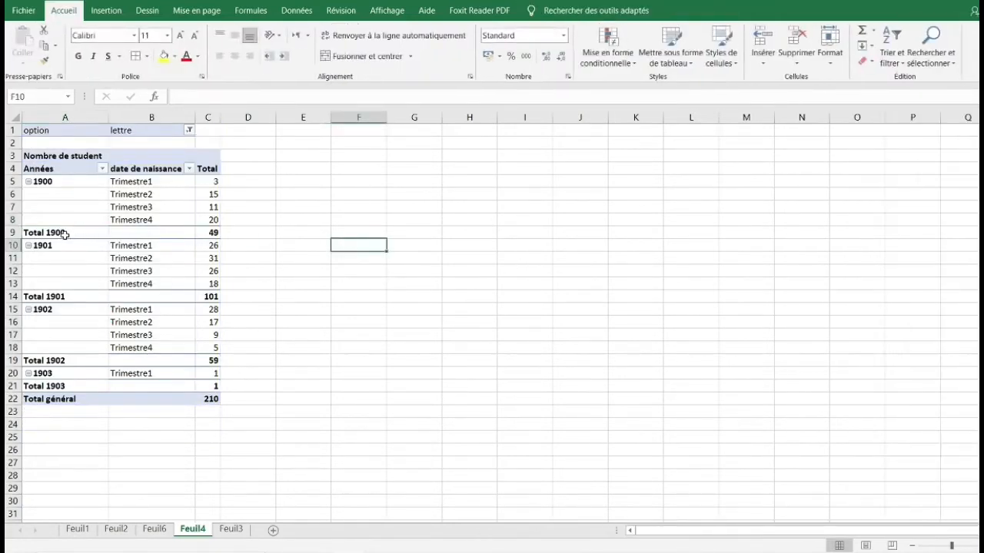
- Fill the 1900 group's year and total cells yellow and the 1901 group's cells light blue
click(60, 245)
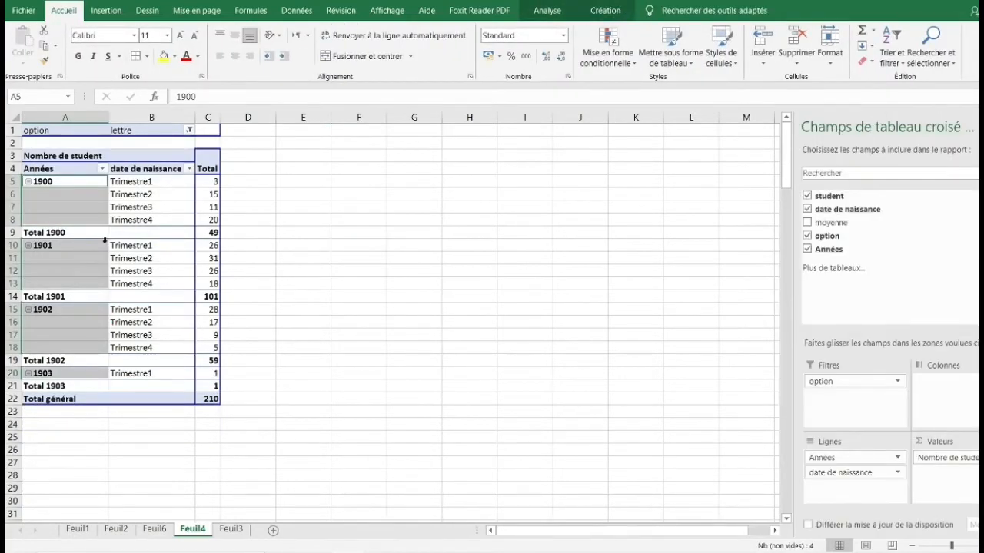
click(147, 234)
click(37, 181)
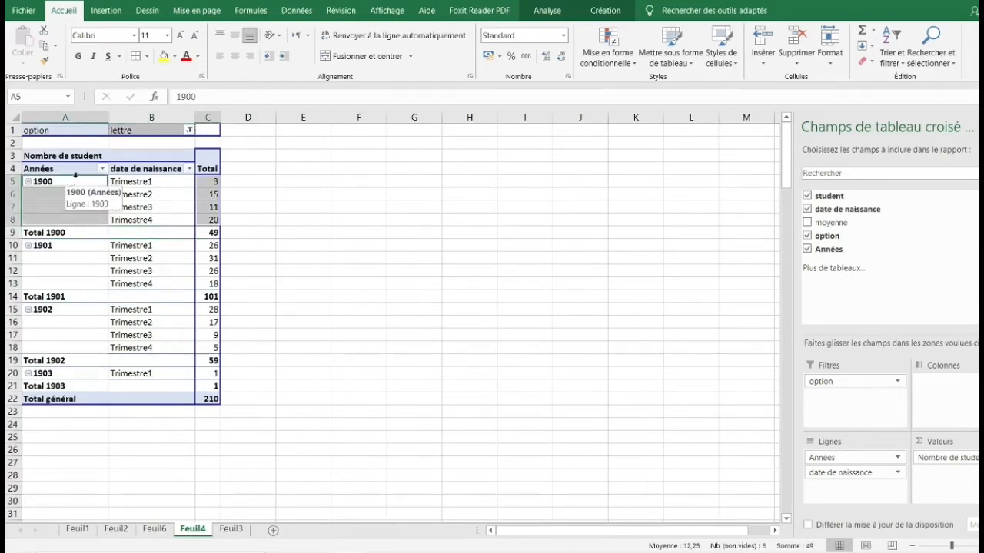
click(164, 56)
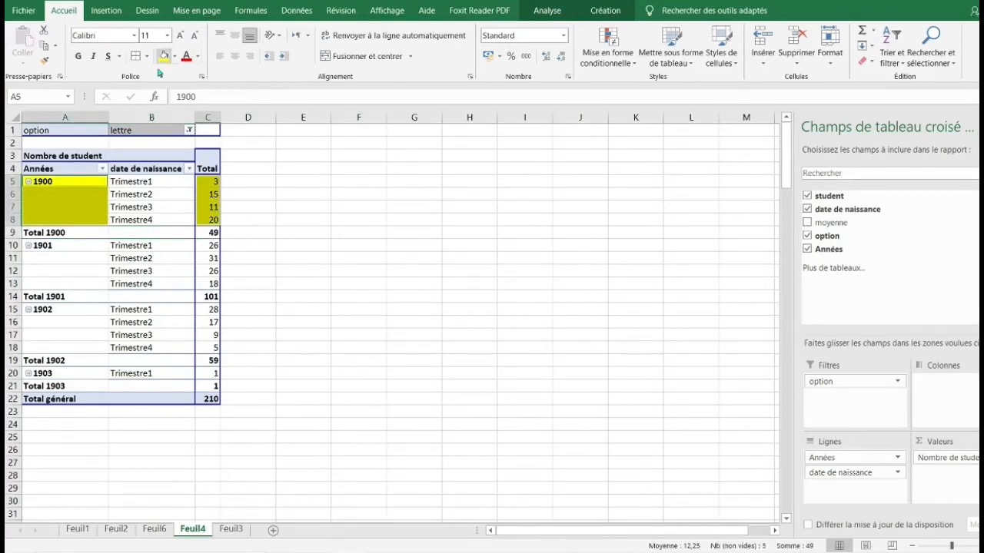
click(29, 245)
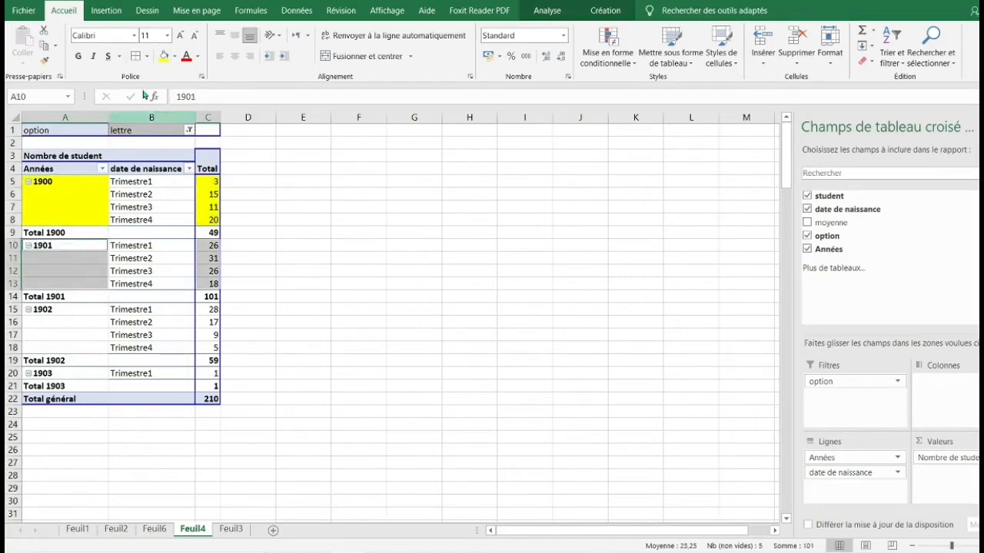
click(174, 58)
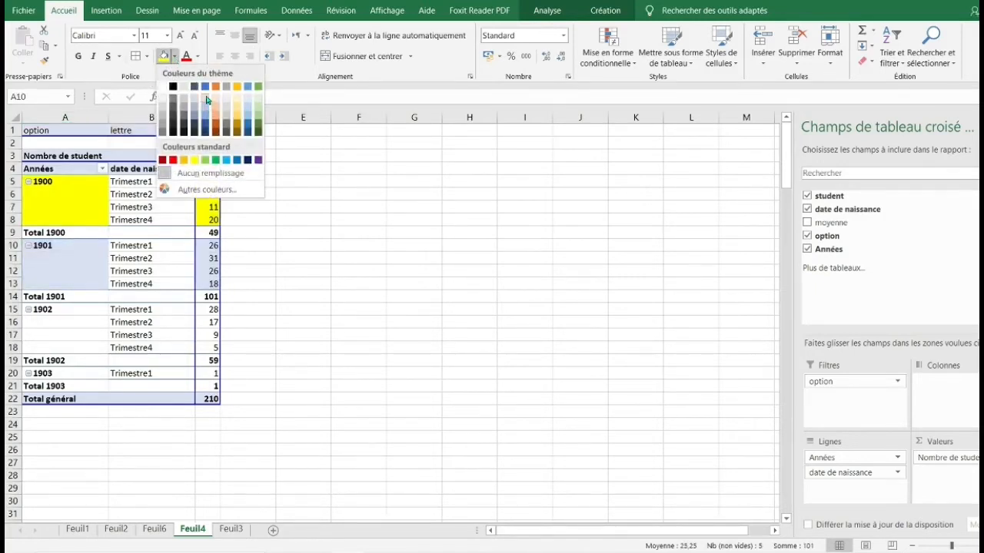
click(206, 99)
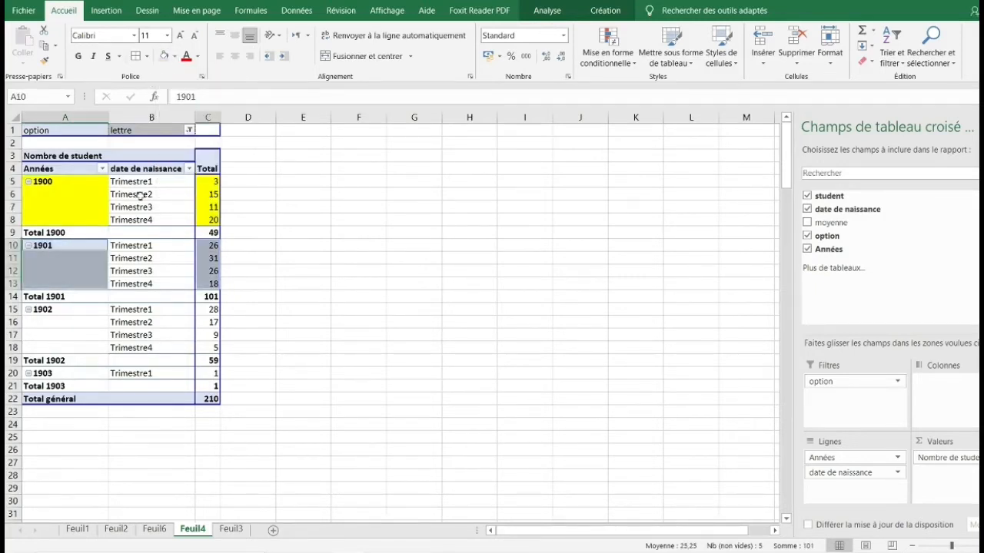
- Fill the 1902 group's year and total cells light green
click(32, 309)
click(174, 57)
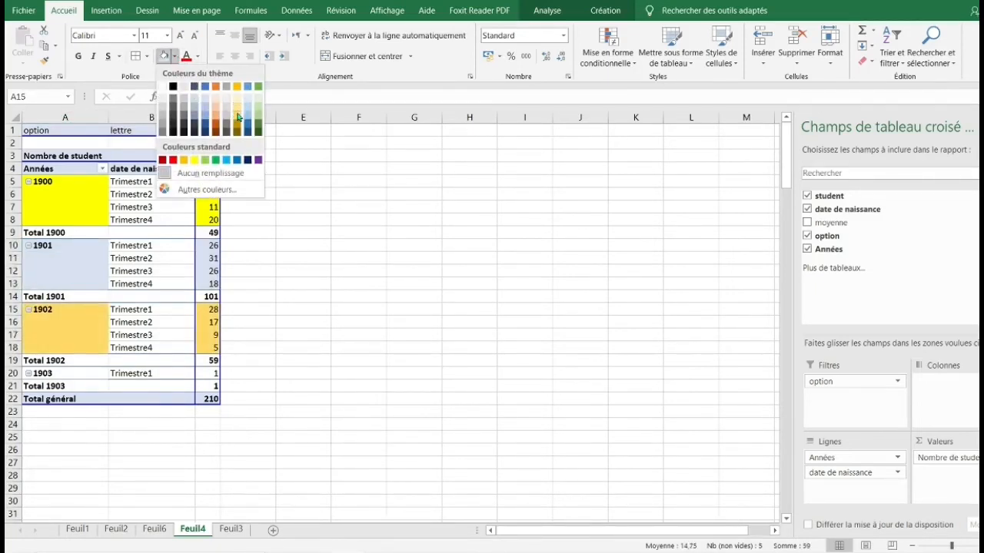
click(258, 104)
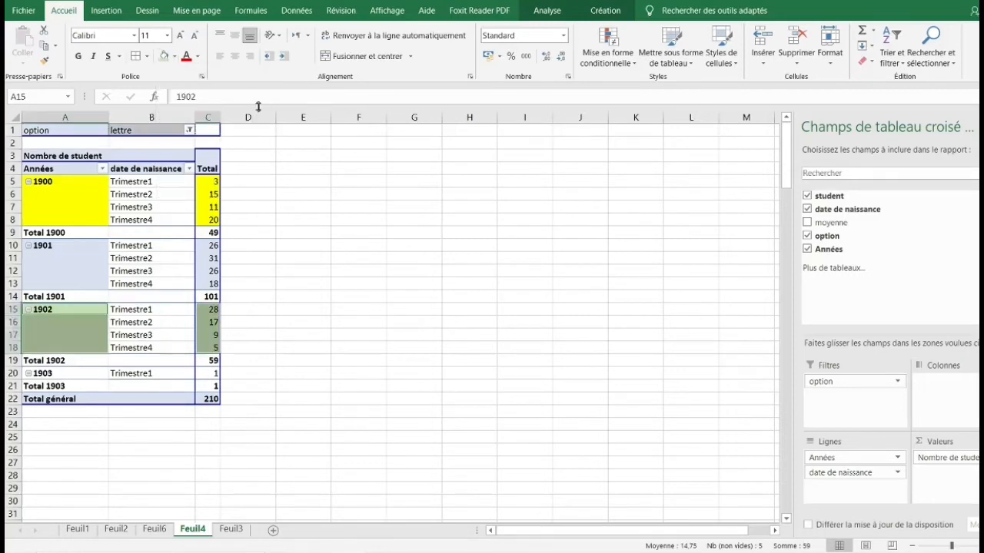
click(368, 297)
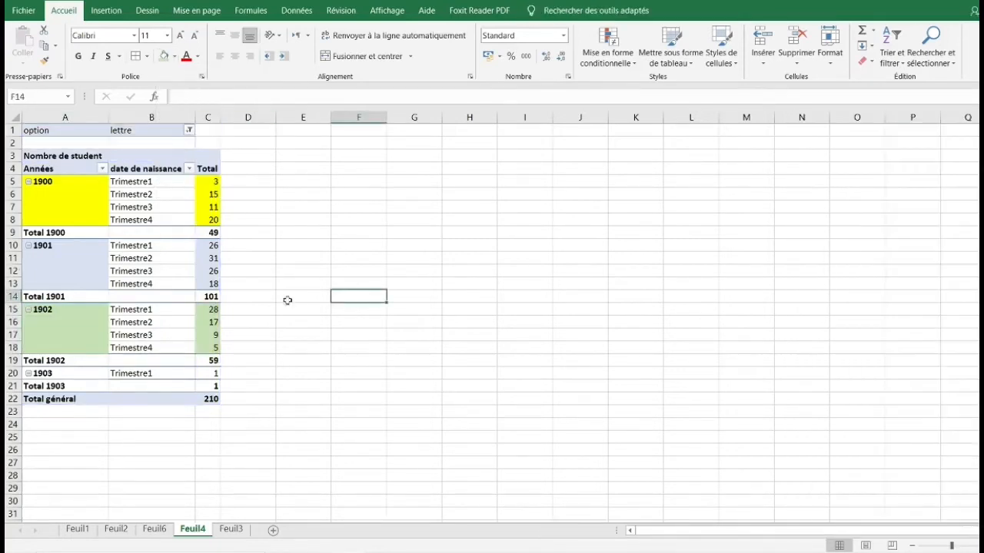
- Replace the Années and date de naissance fields with moyenne as the pivot table's rows
click(103, 206)
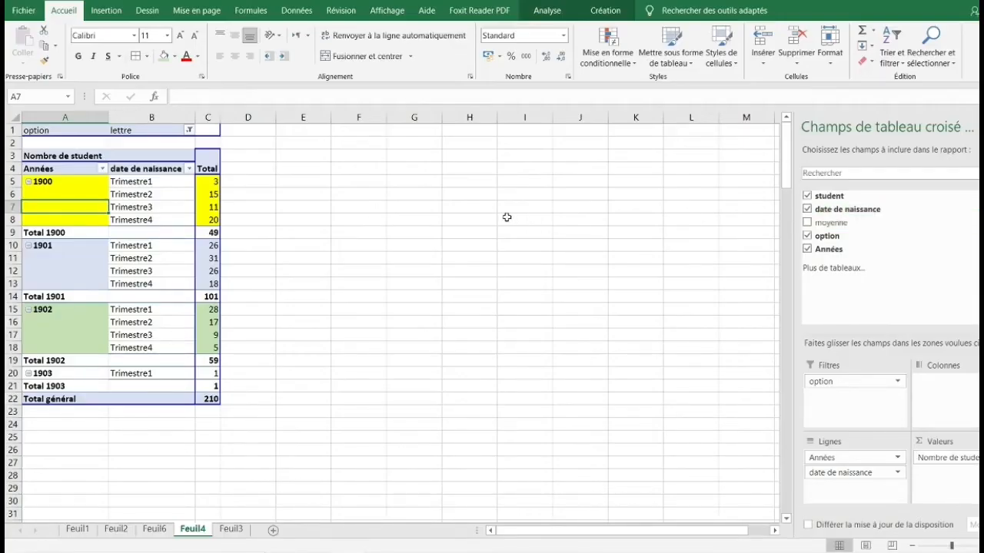
click(807, 210)
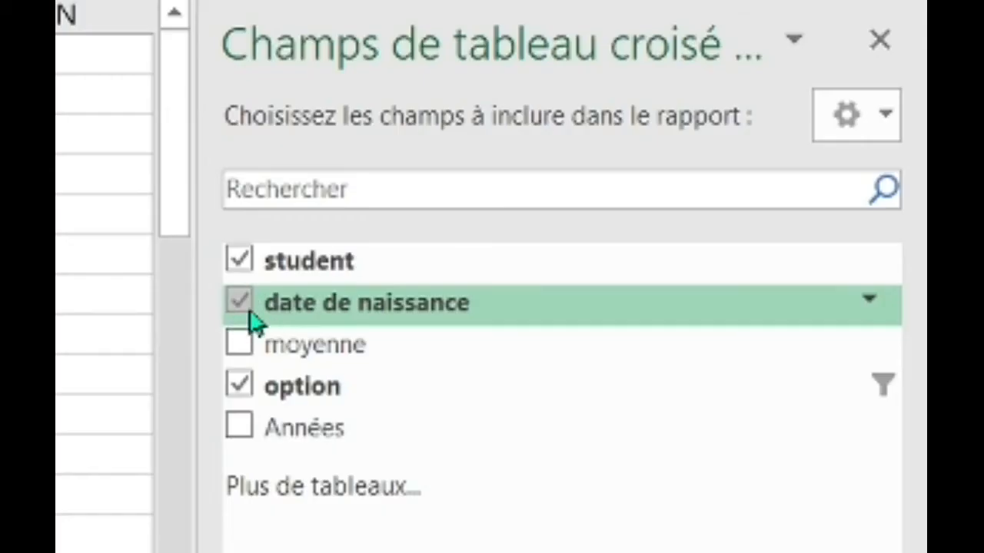
click(239, 302)
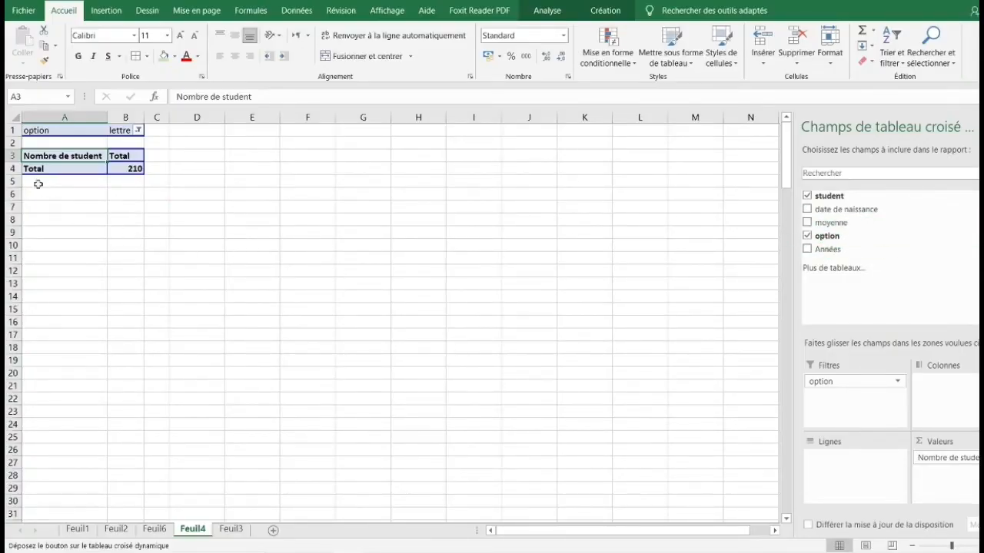
drag(857, 222, 67, 171)
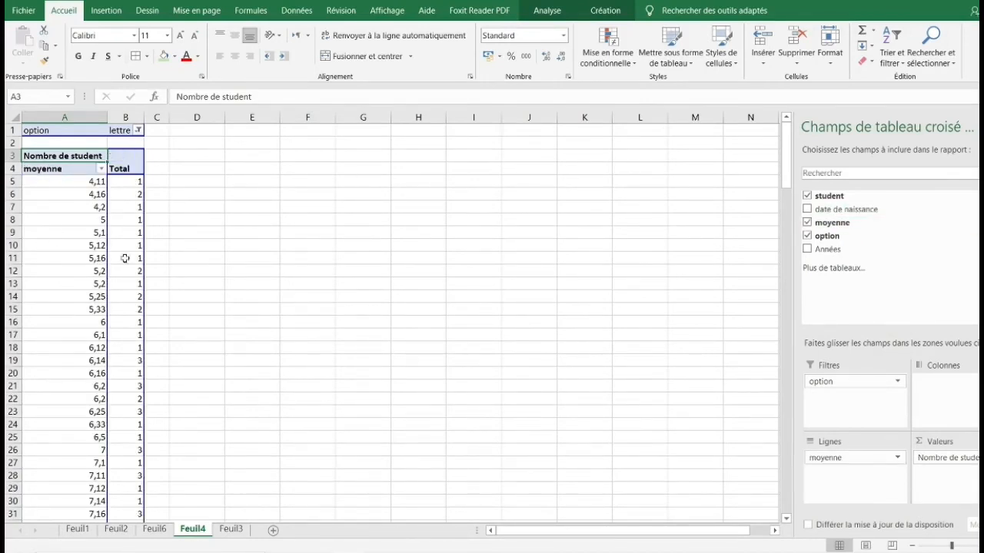
- Group the moyenne rows in intervals of 2
click(85, 262)
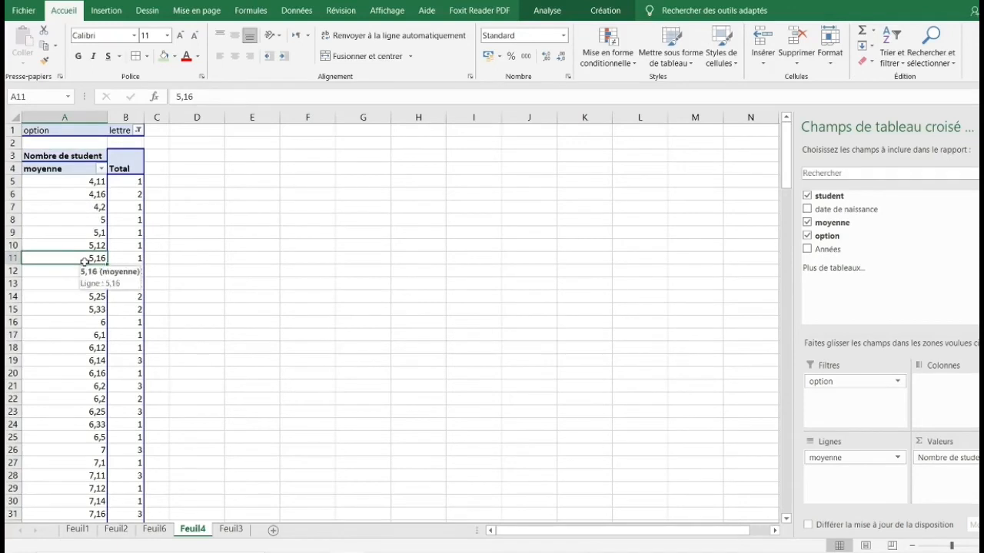
right_click(84, 266)
click(127, 386)
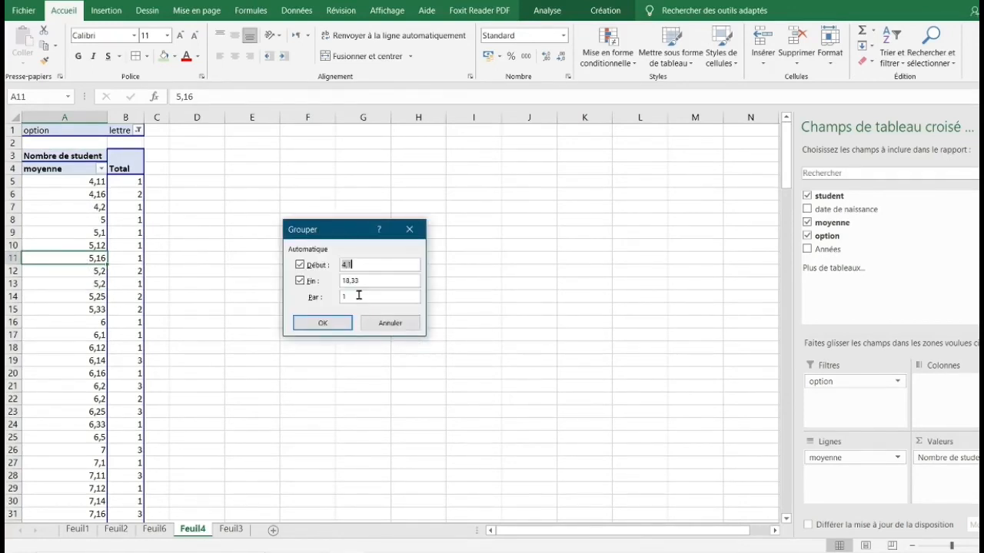
drag(359, 296, 332, 297)
click(341, 326)
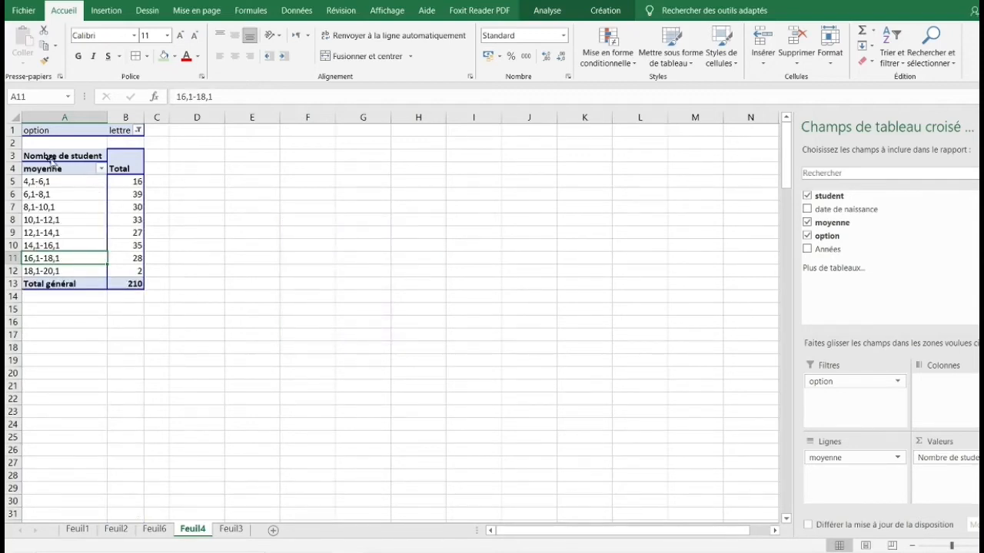
- Change the moyenne grouping to start at 4 and end at 20
click(58, 185)
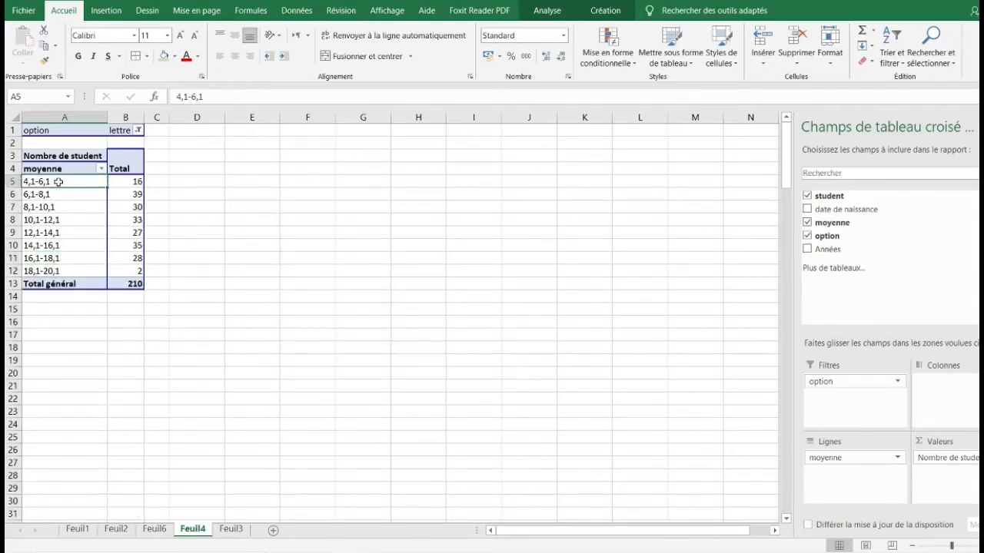
right_click(59, 185)
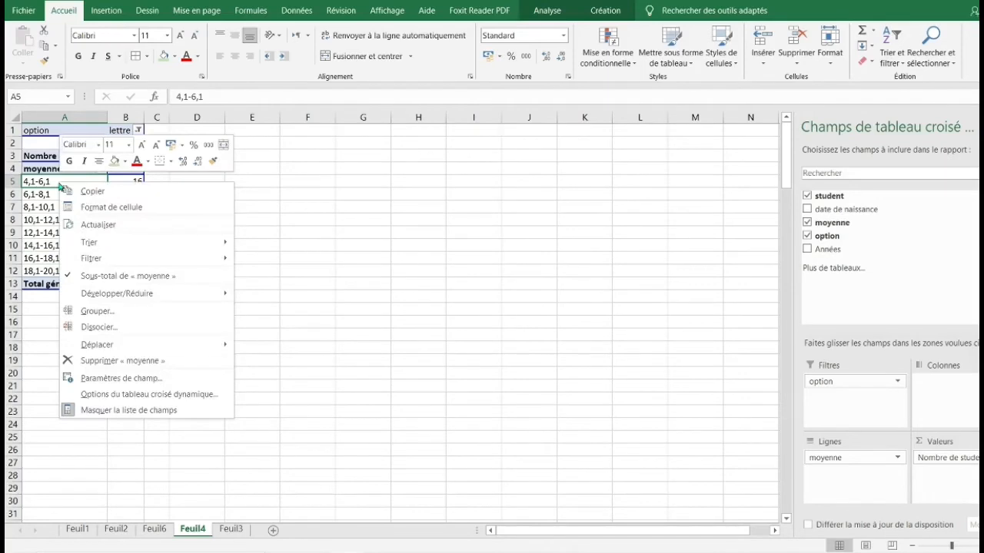
click(107, 312)
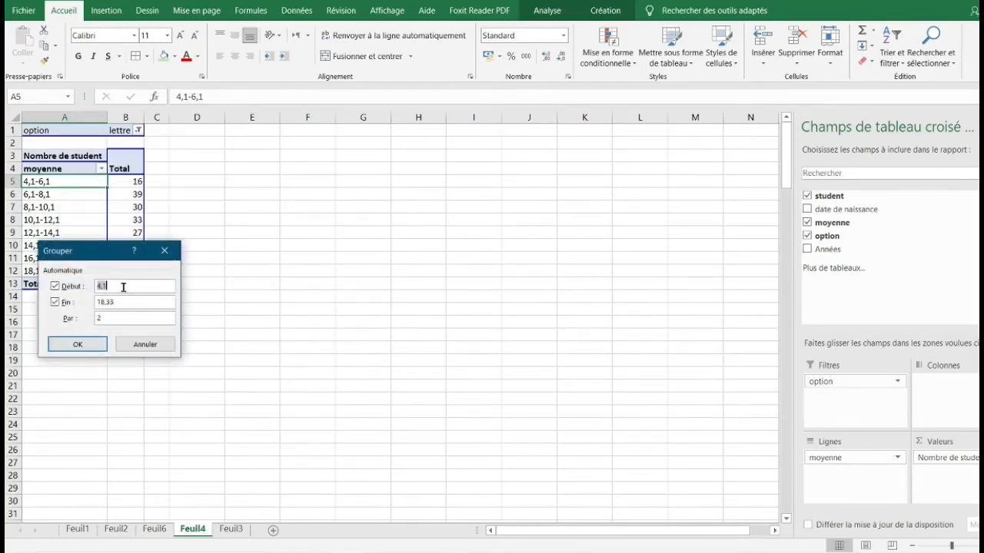
double_click(91, 287)
double_click(136, 303)
text(20)
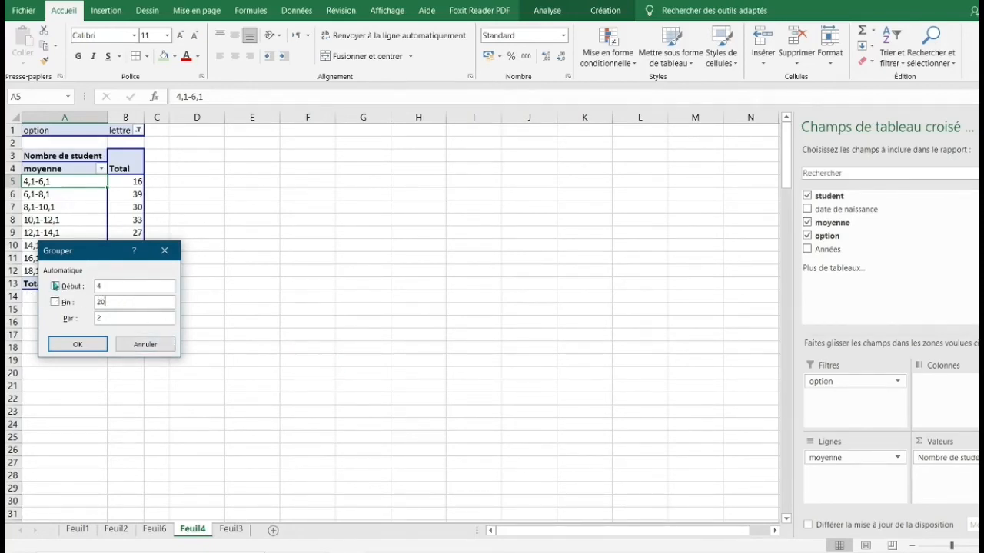
click(68, 346)
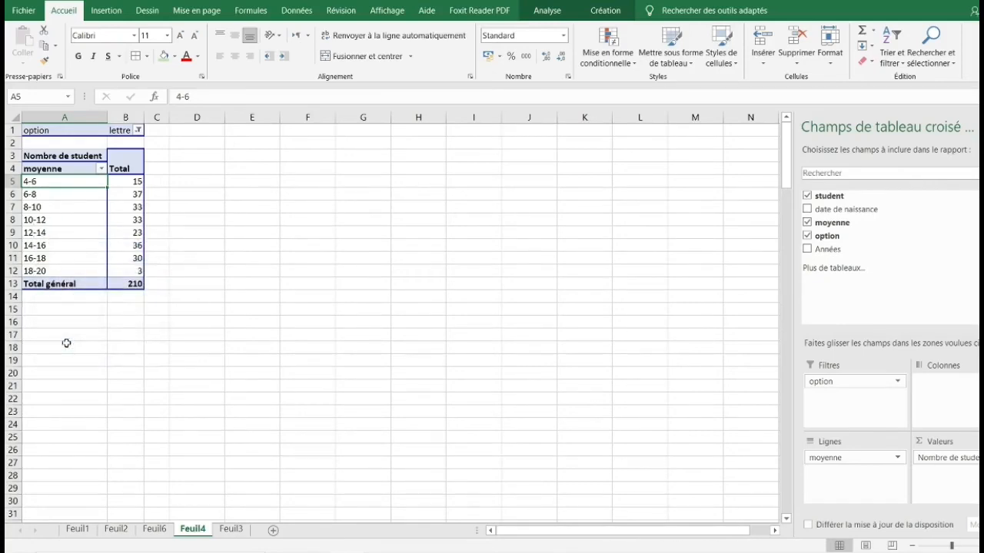
- Add the moyenne field to the pivot table's values alongside the student count
ctrl+scroll(422, 307, up, 3)
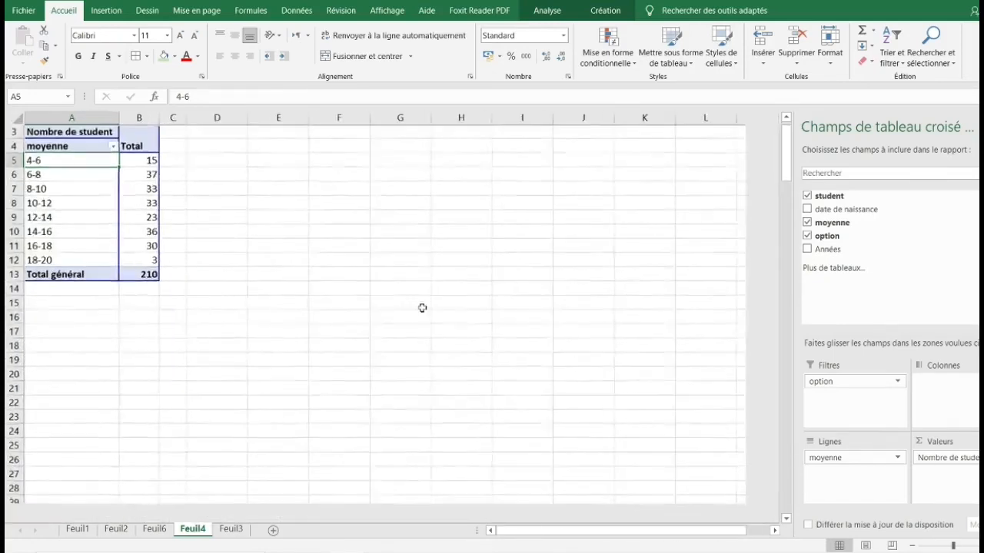
ctrl+scroll(336, 336, up, 1)
scroll(336, 336, up, 2)
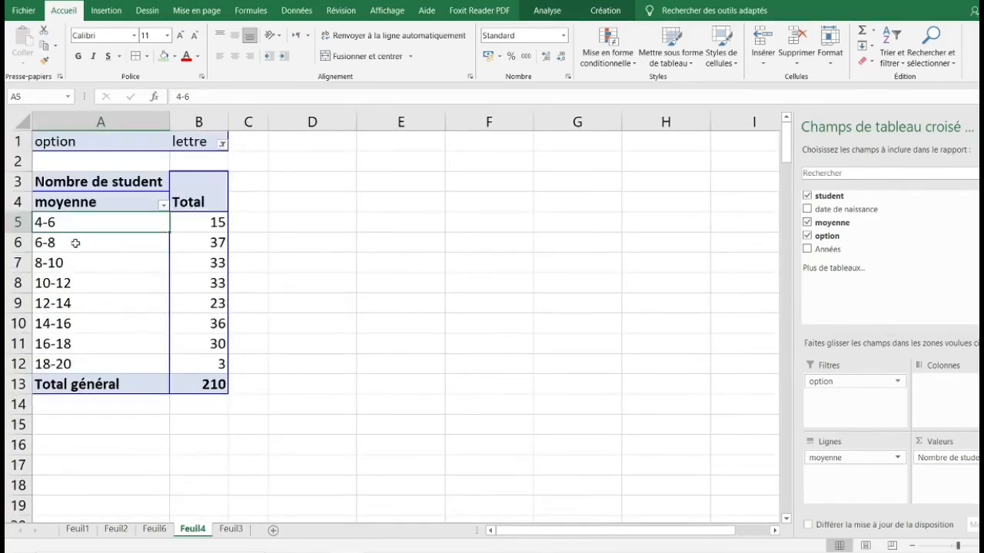
click(194, 223)
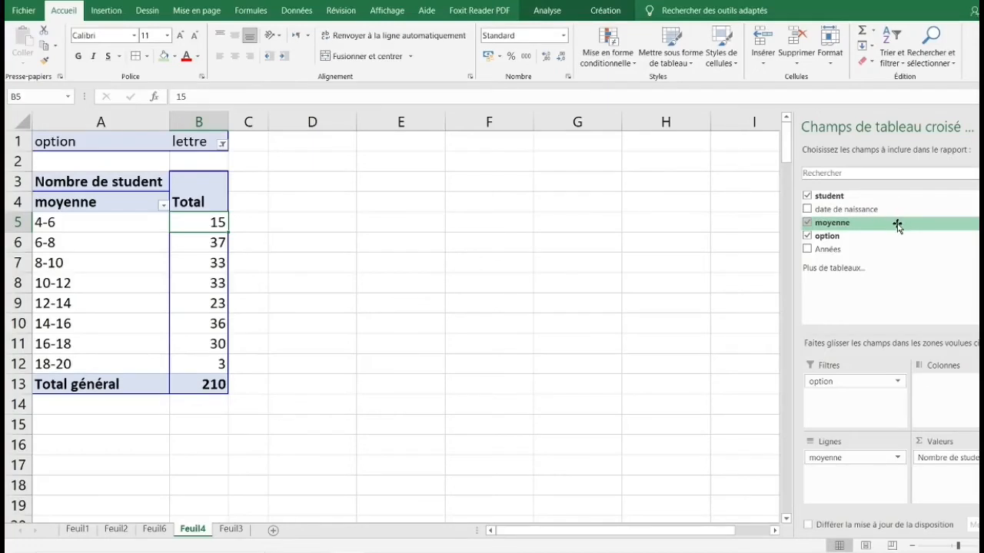
drag(536, 230, 198, 232)
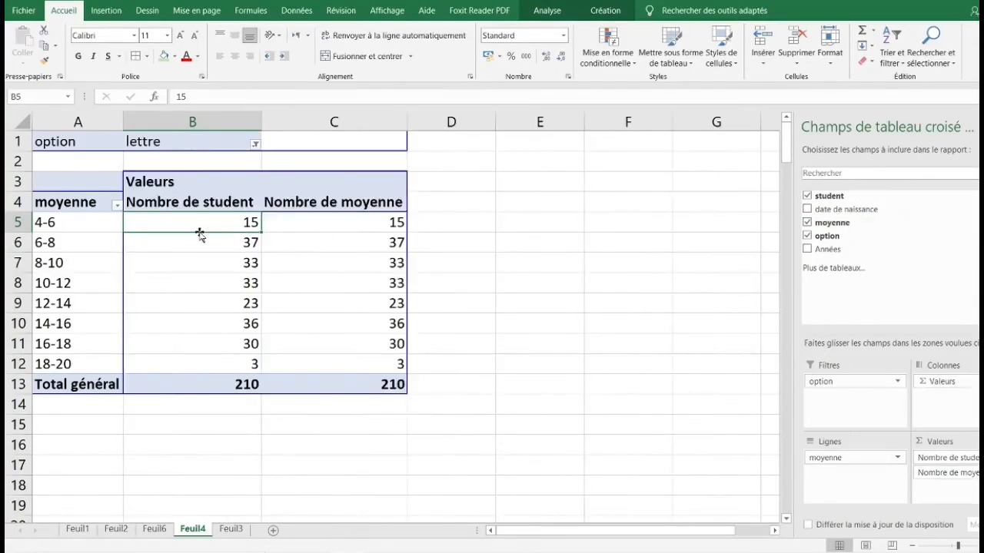
- Show the Nombre de moyenne values as % du total de la colonne
click(355, 221)
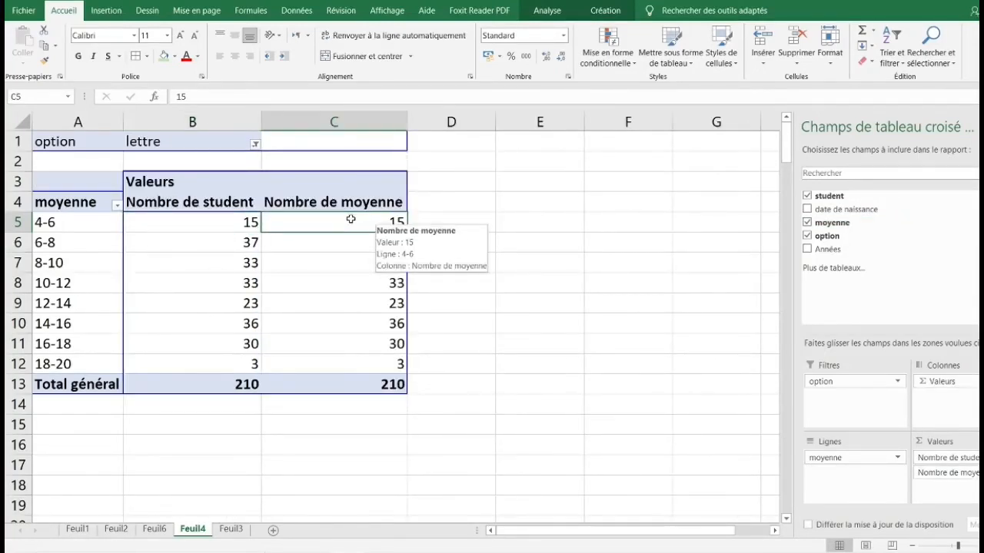
click(337, 203)
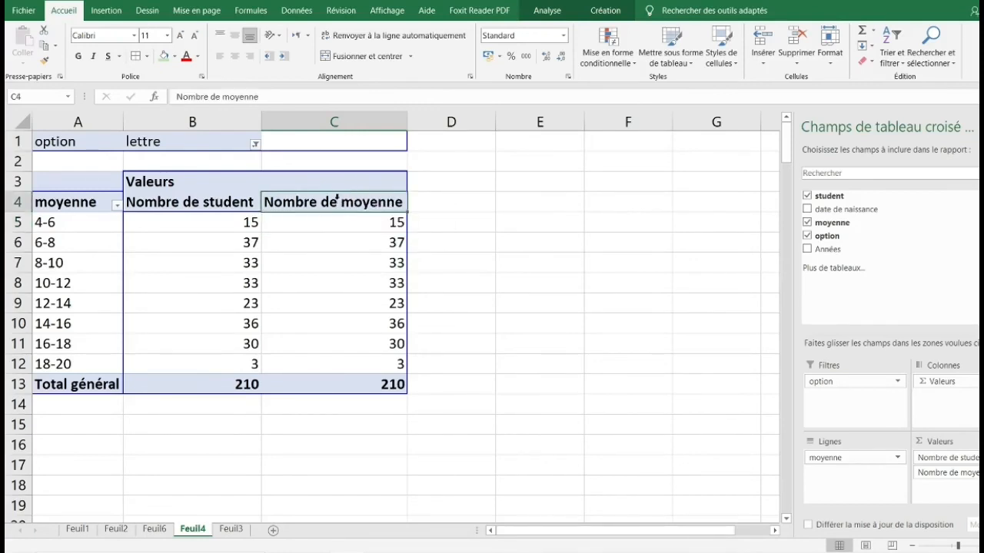
double_click(335, 205)
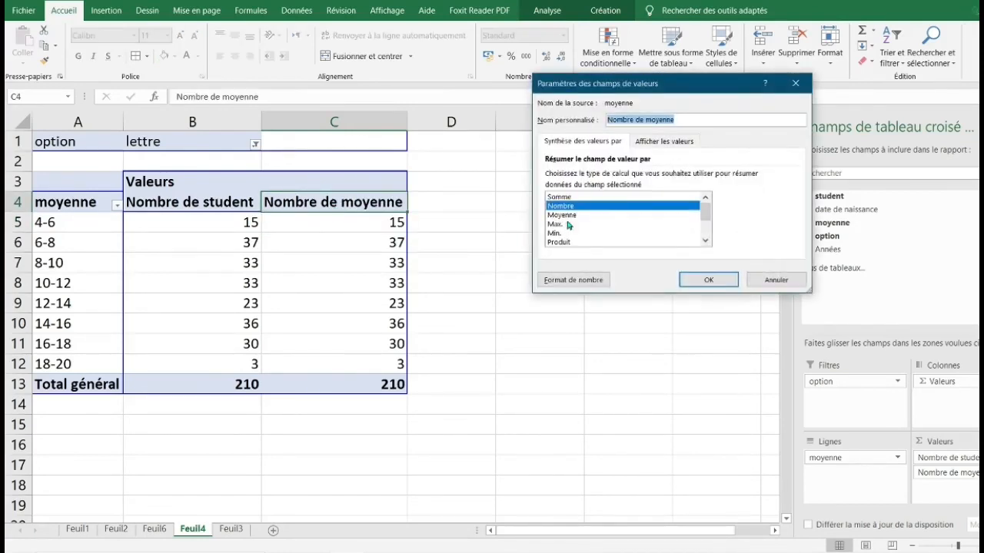
click(659, 142)
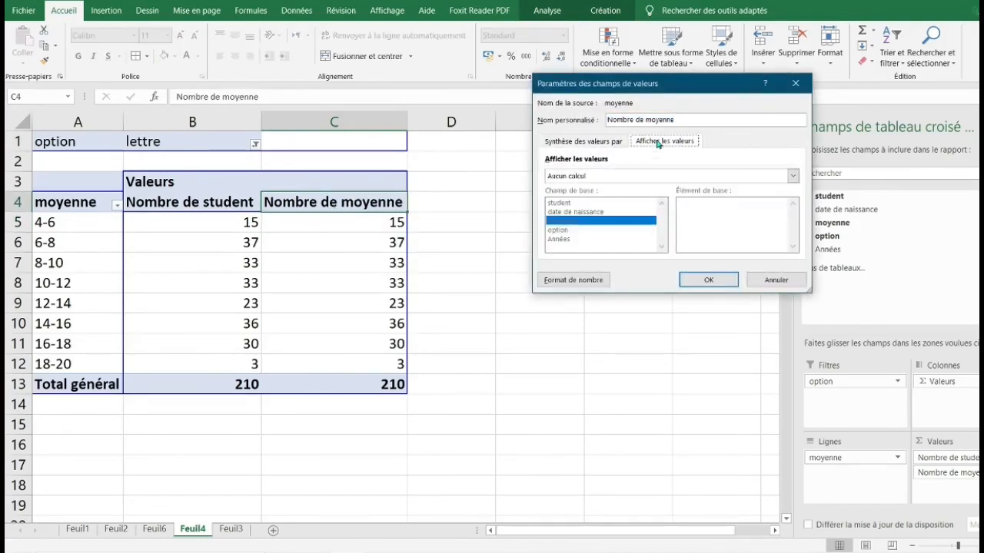
click(666, 176)
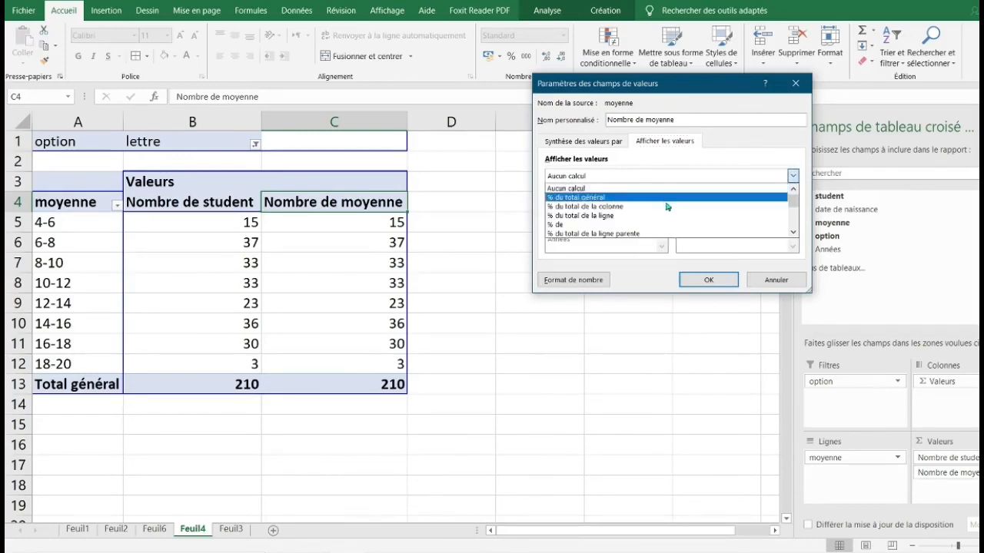
click(667, 206)
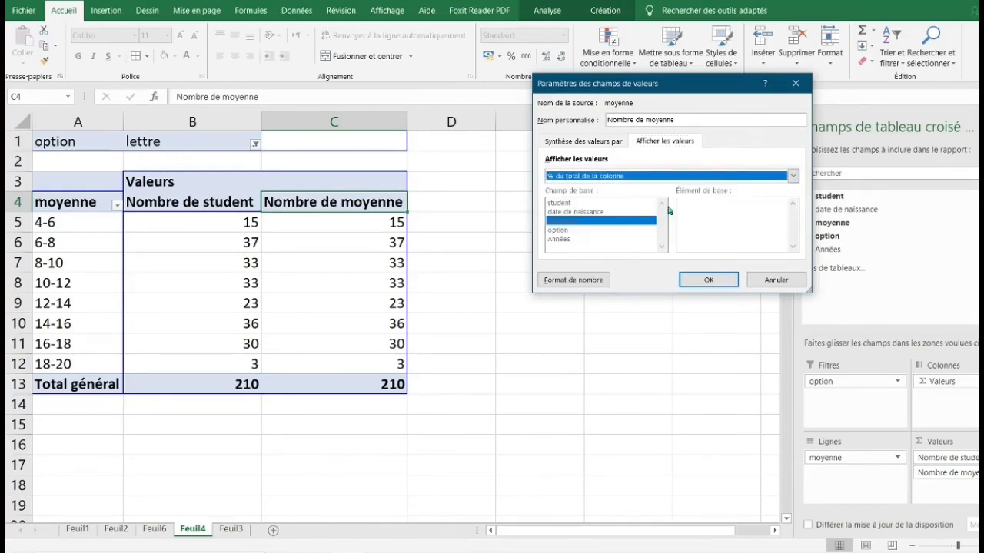
click(704, 279)
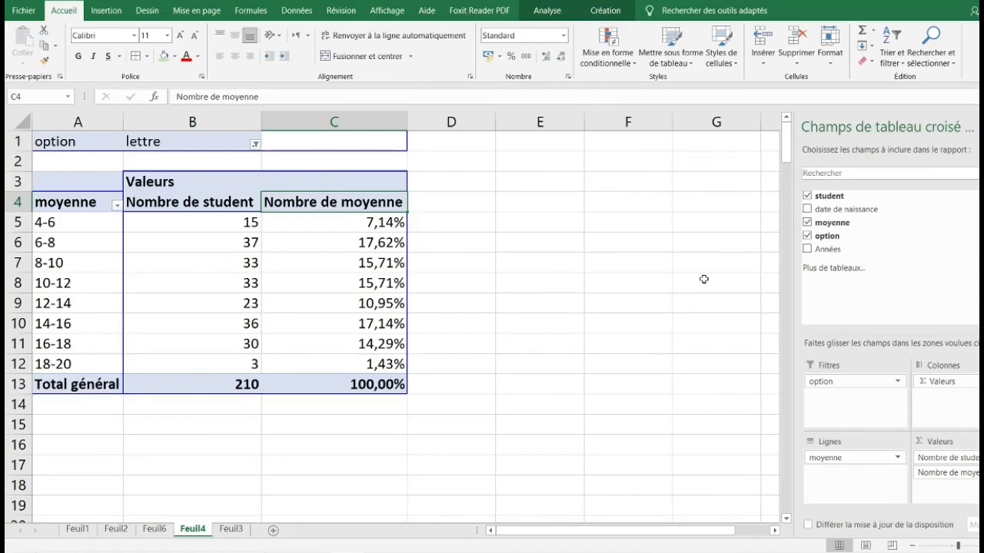
drag(72, 224, 72, 365)
drag(89, 222, 92, 358)
click(344, 248)
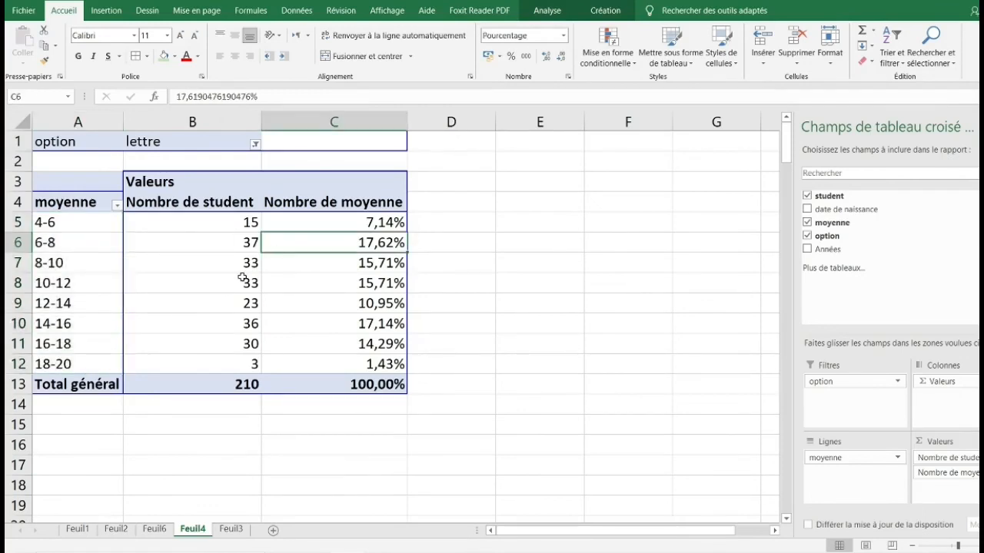